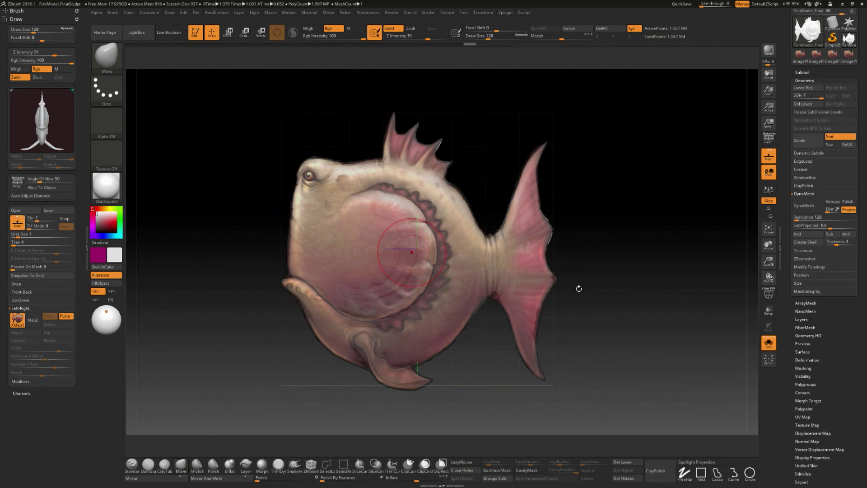
# - Examine the sculpted fish from several angles, recalling its stored Cust2 reference view
pyautogui.click(448, 12)
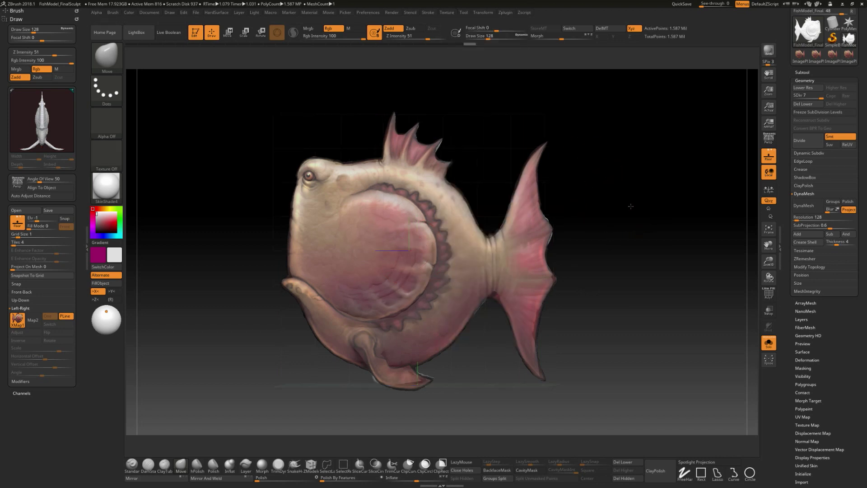
pyautogui.moveTo(630, 205); pyautogui.dragTo(619, 203)
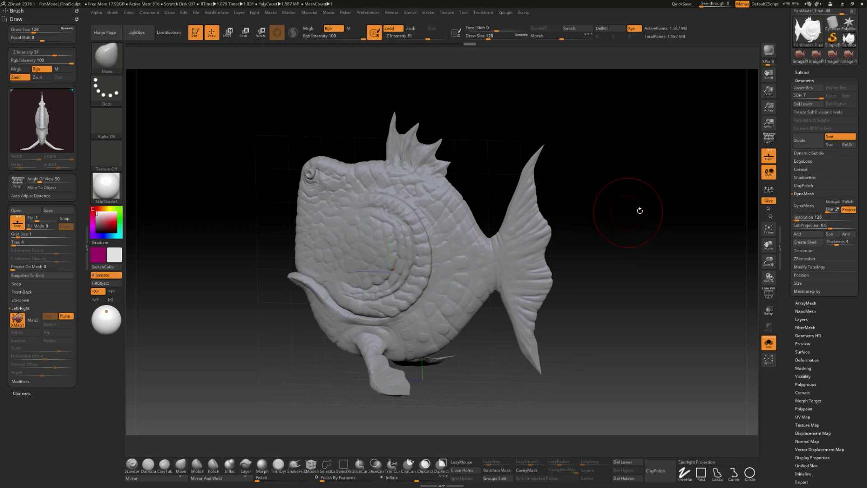
pyautogui.moveTo(648, 229); pyautogui.dragTo(451, 82)
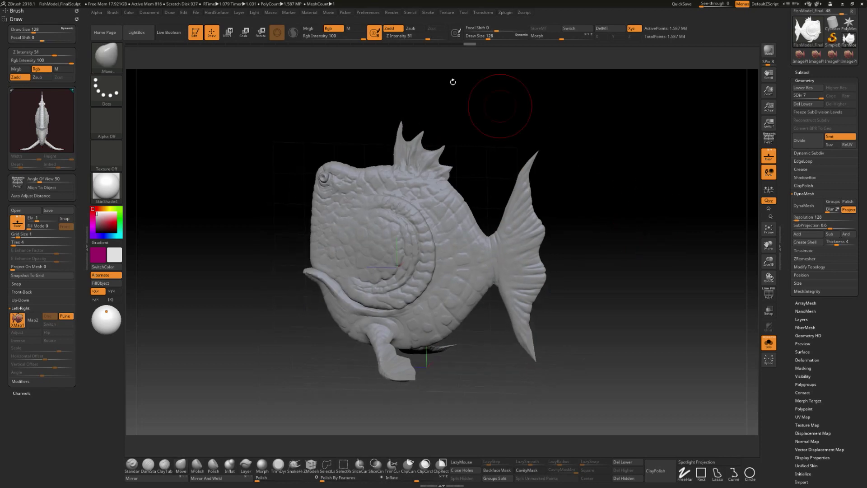
pyautogui.click(446, 13)
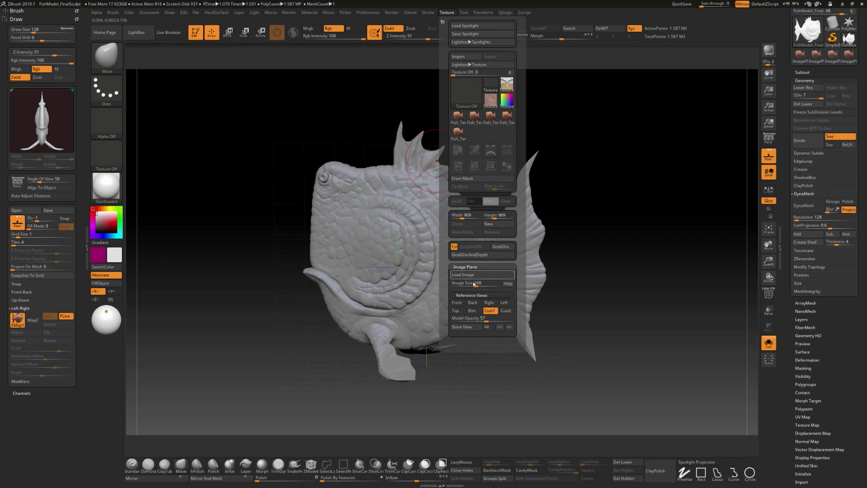
pyautogui.click(506, 310)
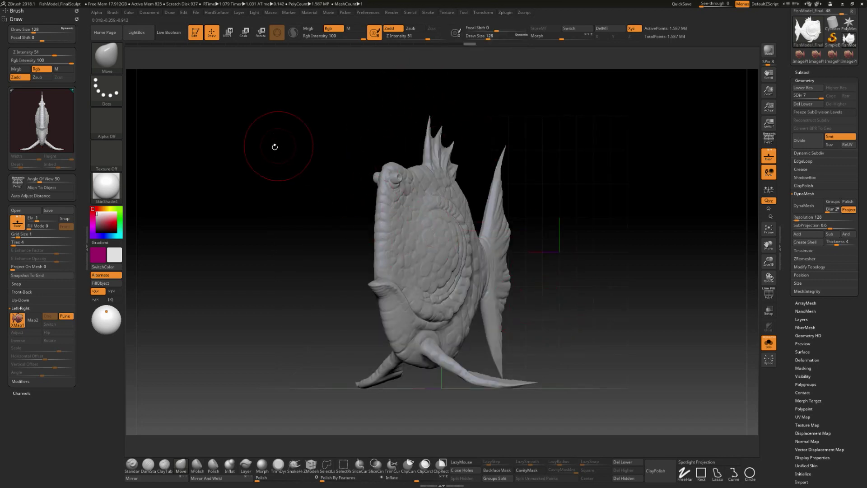
pyautogui.moveTo(245, 229); pyautogui.dragTo(211, 241)
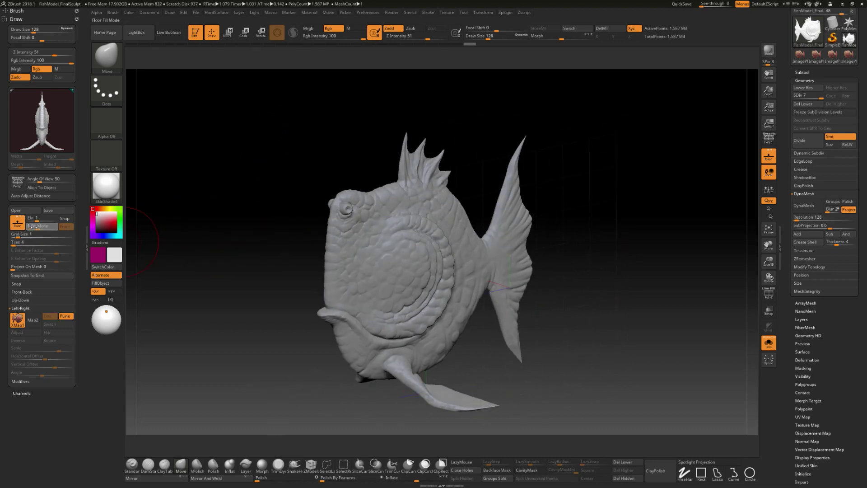
pyautogui.click(38, 226)
pyautogui.moveTo(213, 248)
pyautogui.mouseDown()
pyautogui.moveTo(279, 232)
pyautogui.moveTo(310, 284)
pyautogui.moveTo(305, 292)
pyautogui.moveTo(265, 272)
pyautogui.moveTo(265, 286)
pyautogui.moveTo(221, 304)
pyautogui.mouseUp()
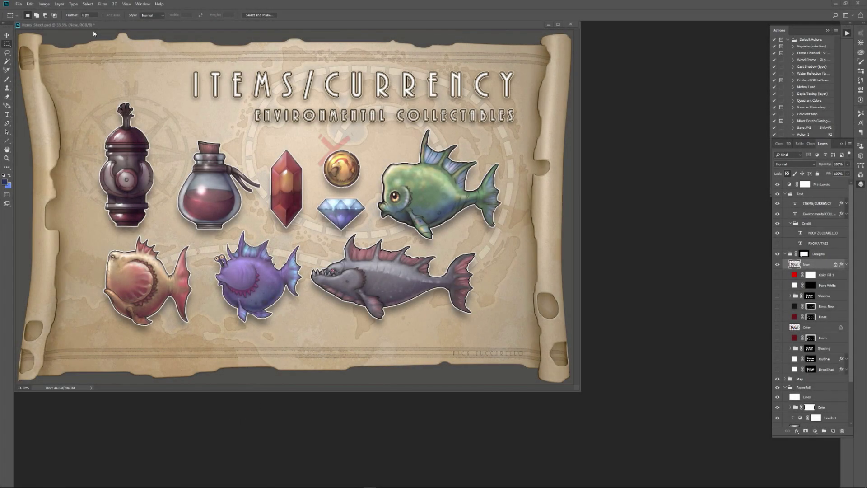
# - In Photoshop, check the New layer of Items_Sheet.psd by toggling its visibility, and marquee-select a square area around the red fish
pyautogui.moveTo(112, 26); pyautogui.dragTo(161, 50)
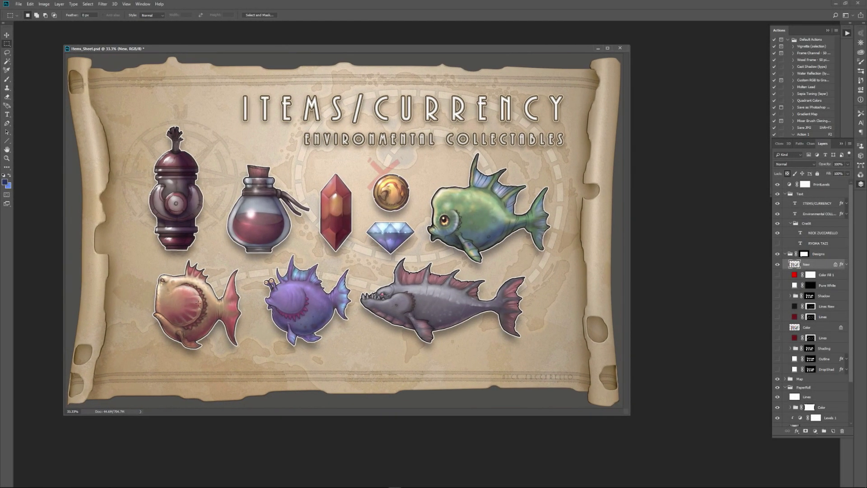
pyautogui.click(777, 264)
pyautogui.click(777, 264)
pyautogui.keyDown('shift'); pyautogui.moveTo(141, 258); pyautogui.dragTo(250, 388); pyautogui.keyUp('shift')
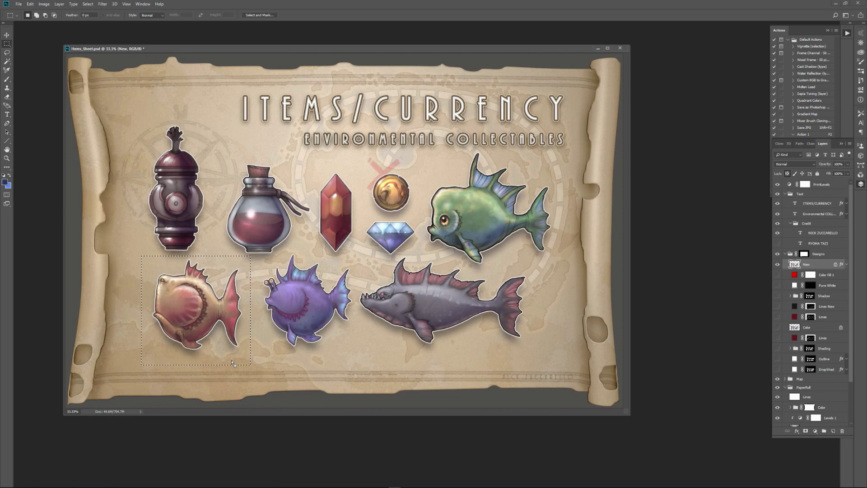
# - Copy the selected red fish area merged and paste it into a new 969 x 969 pixel document
pyautogui.click(30, 4)
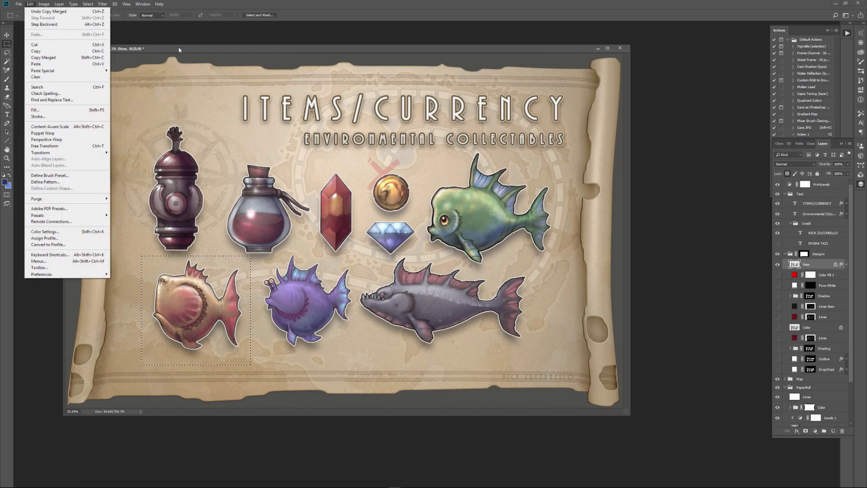
pyautogui.click(84, 52)
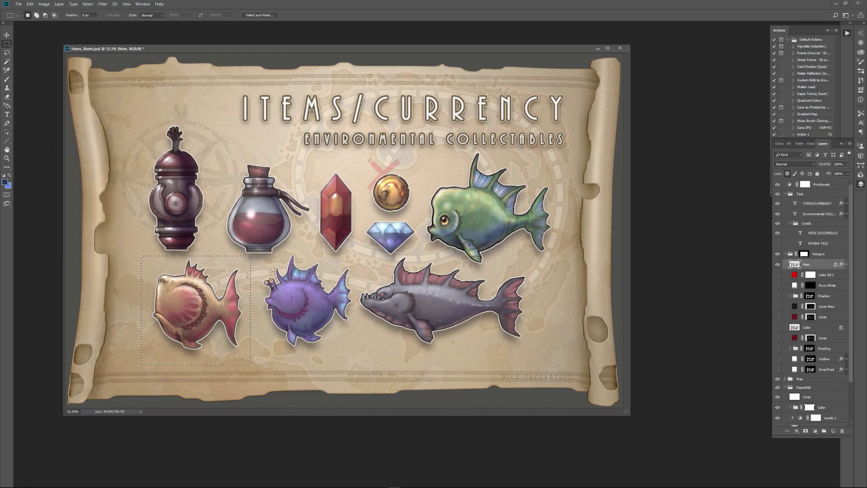
pyautogui.hotkey('ctrl', 'n')
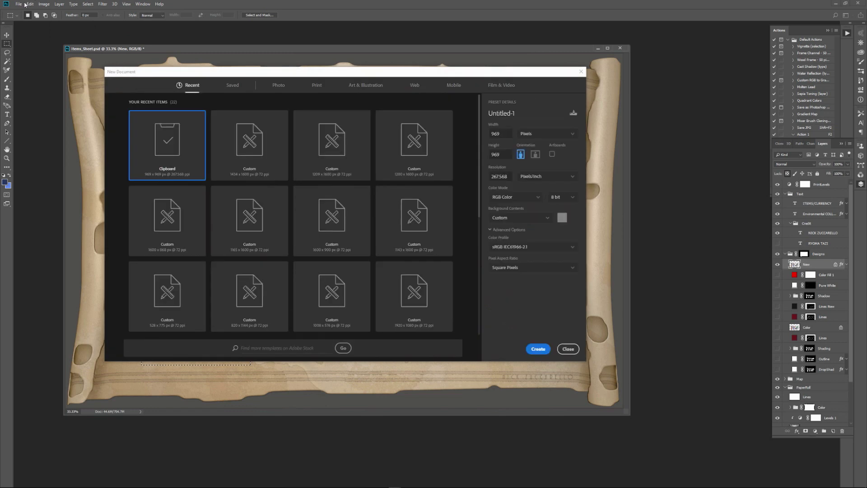
pyautogui.click(538, 350)
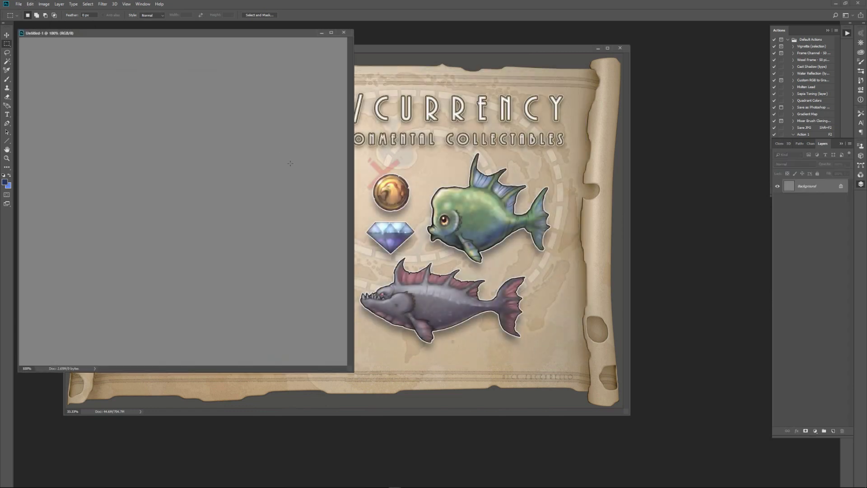
pyautogui.hotkey('ctrl', 'v')
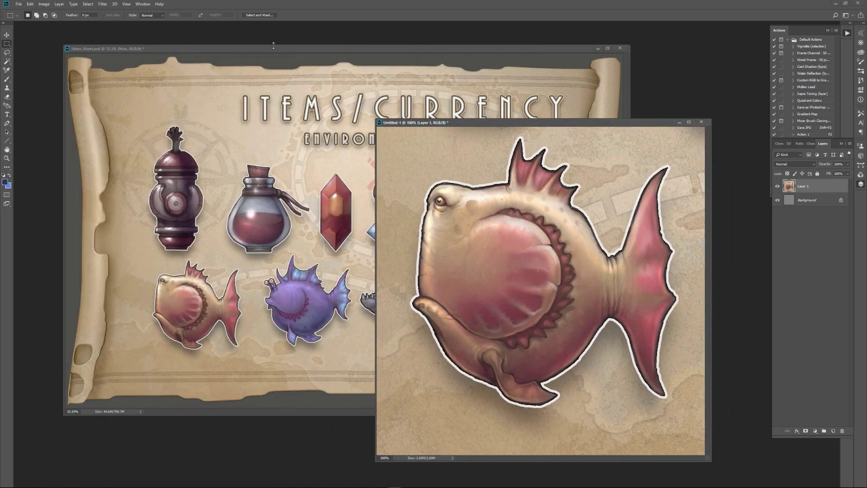
# - Copy the red fish from only the New layer of Items_Sheet.psd and paste it into the new document
pyautogui.click(274, 50)
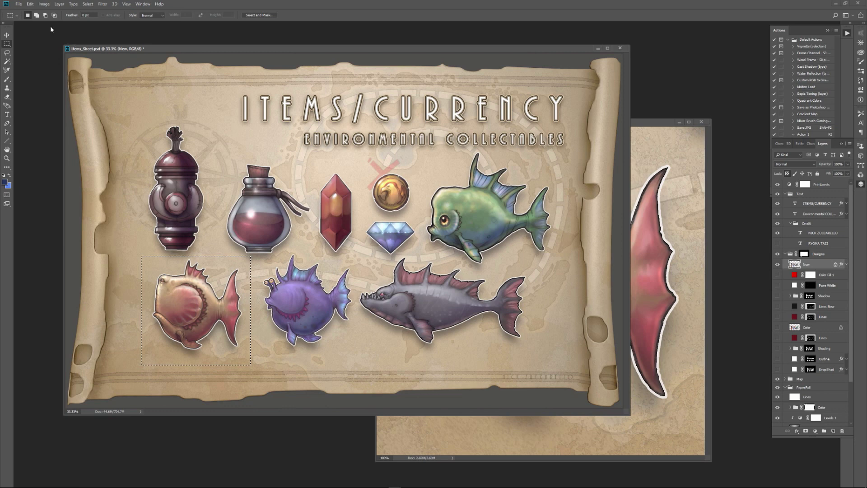
pyautogui.click(31, 4)
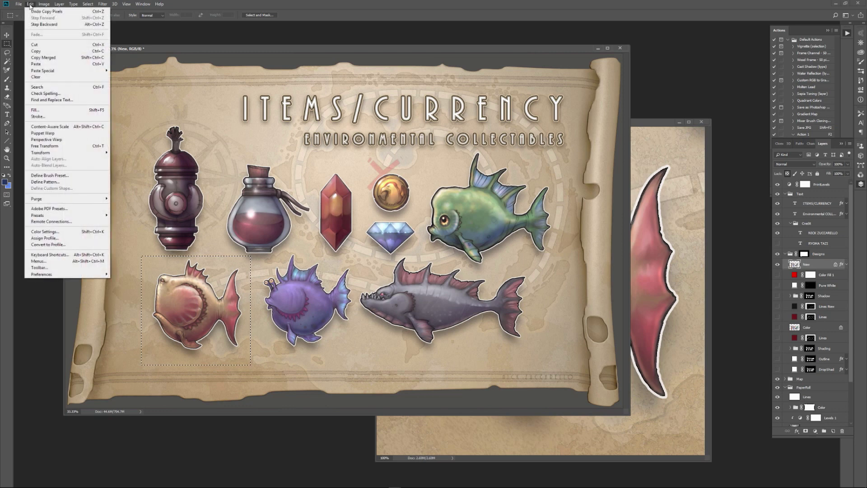
pyautogui.click(53, 51)
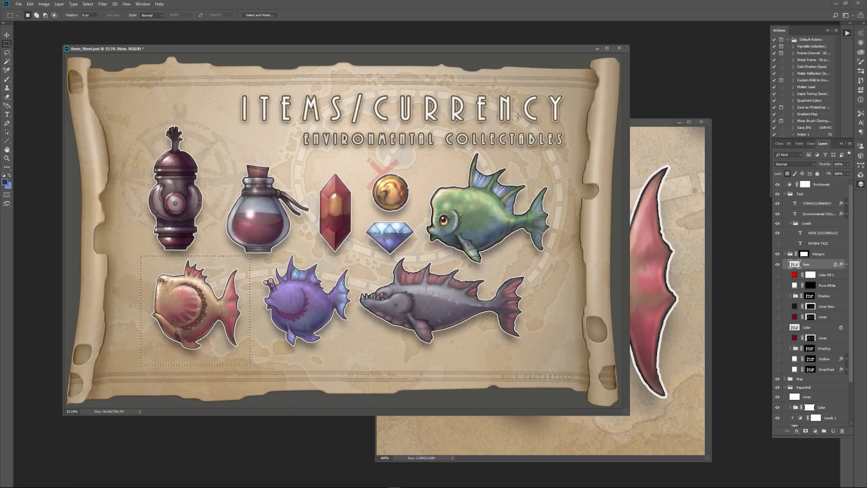
pyautogui.click(654, 125)
pyautogui.hotkey('ctrl', 'v')
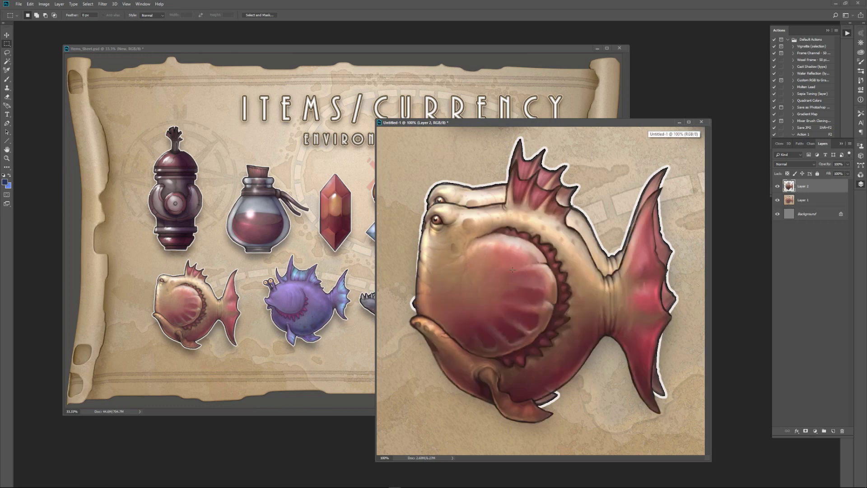
# - Move the pasted cut-out fish so it lines up exactly with the fish on the layer beneath it
pyautogui.press('v')
pyautogui.moveTo(505, 312); pyautogui.dragTo(523, 281)
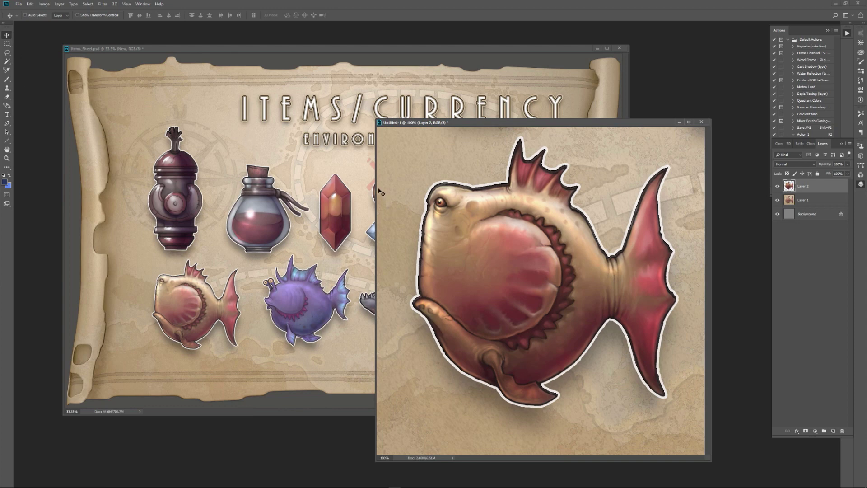
pyautogui.press('Up')
pyautogui.press('Up')
pyautogui.press('Up')
pyautogui.press('Left')
pyautogui.press('Left')
pyautogui.press('Left')
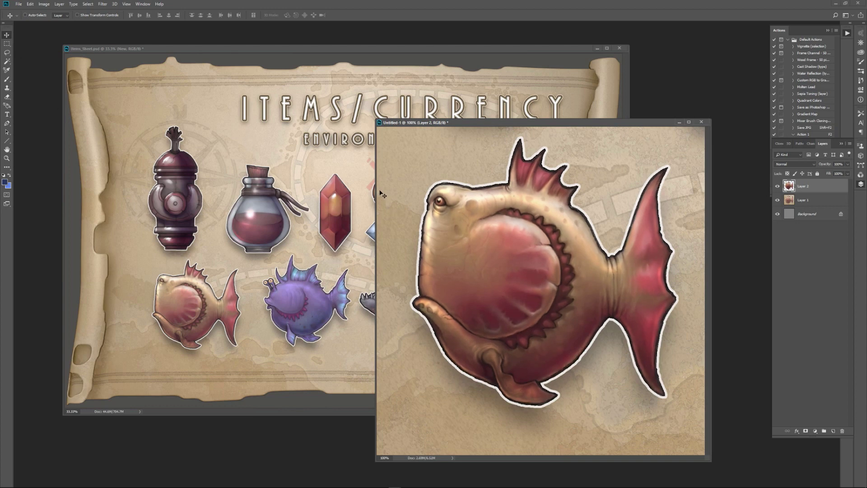
# - Compare the cut-out fish with the merged copy beneath it by toggling Layer 2's visibility
pyautogui.click(776, 186)
pyautogui.click(776, 186)
pyautogui.click(775, 187)
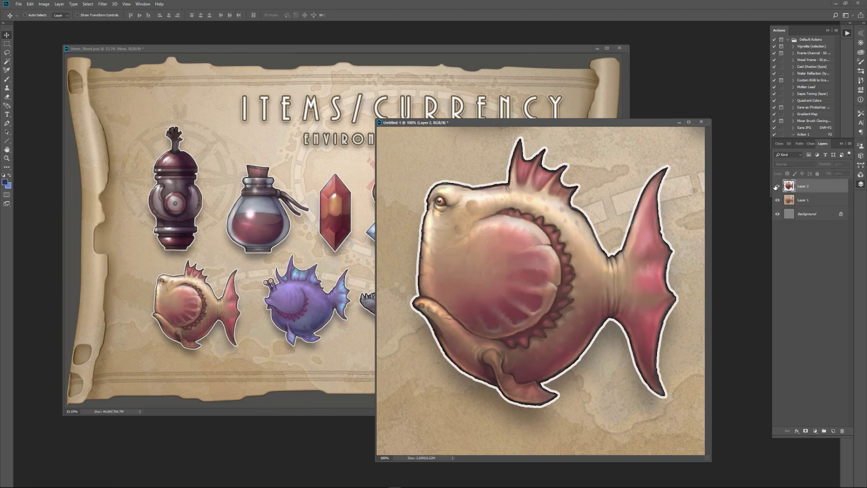
pyautogui.click(776, 186)
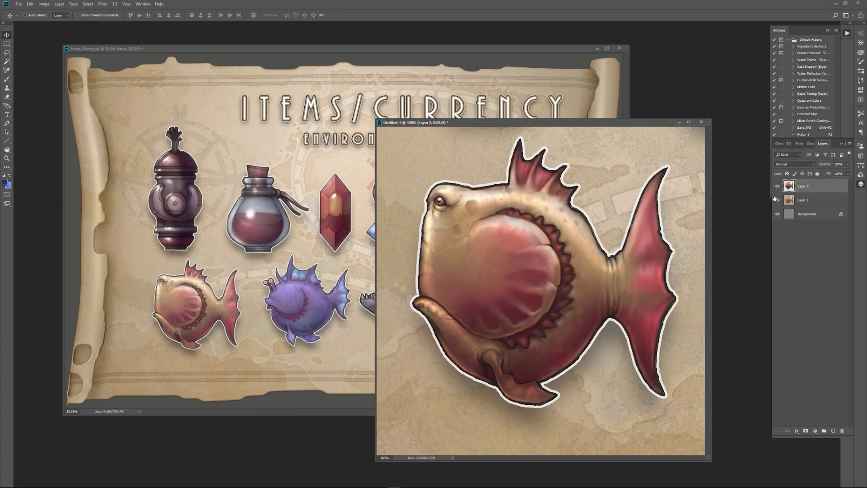
pyautogui.click(777, 186)
pyautogui.click(777, 187)
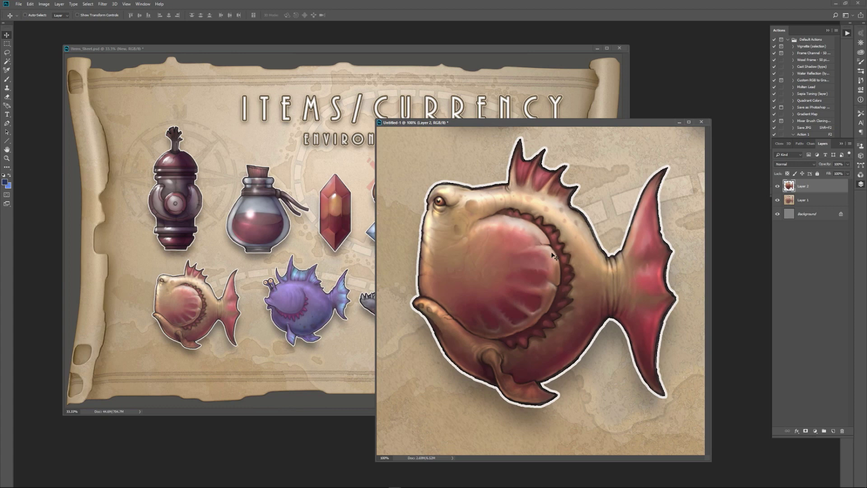
pyautogui.click(776, 186)
pyautogui.click(776, 186)
pyautogui.click(777, 186)
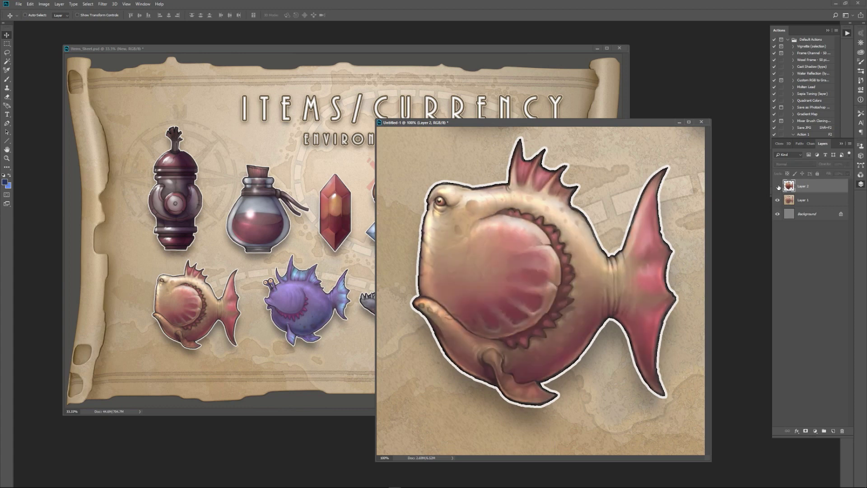
pyautogui.click(777, 187)
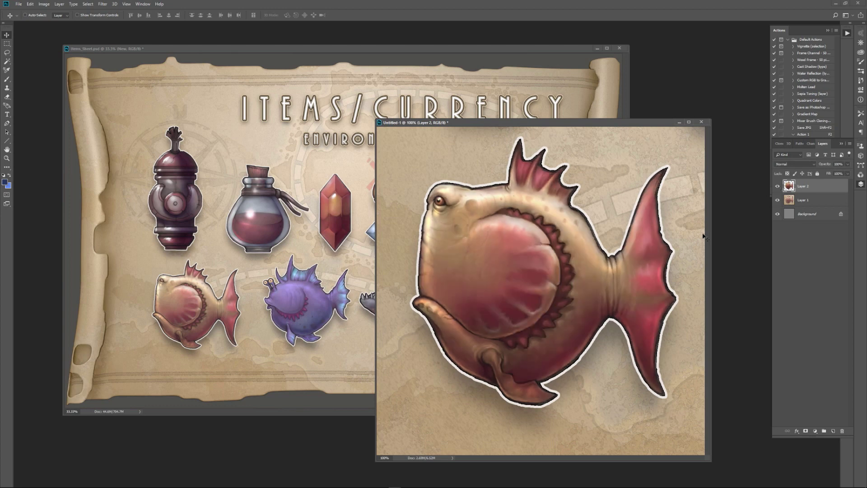
# - Add a new layer directly beneath the cut-out fish and fill it with black (000000)
pyautogui.click(790, 205)
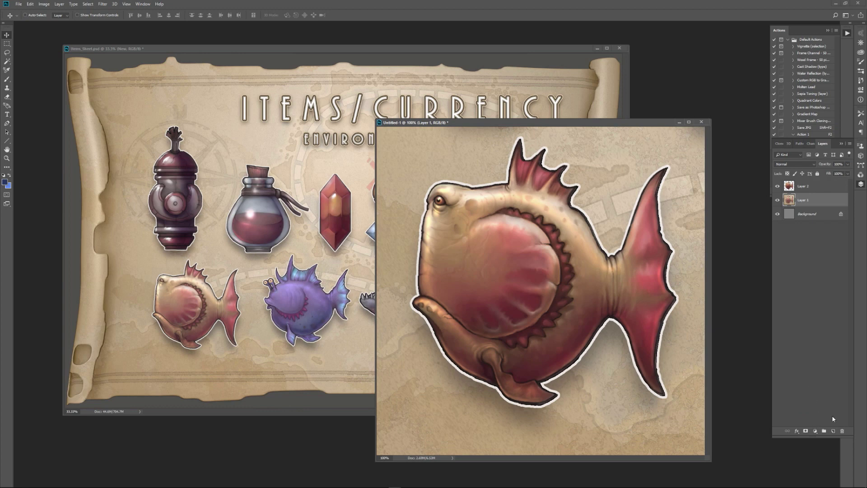
pyautogui.click(832, 431)
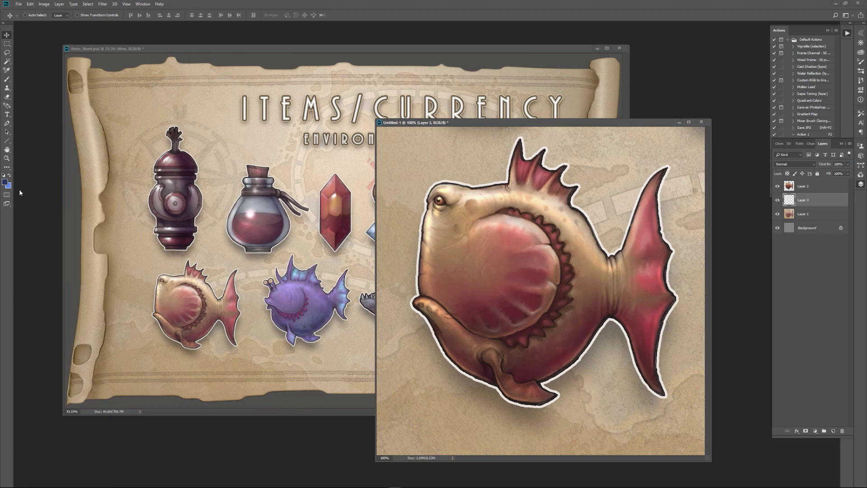
pyautogui.press('i')
pyautogui.click(5, 182)
pyautogui.write('000000')
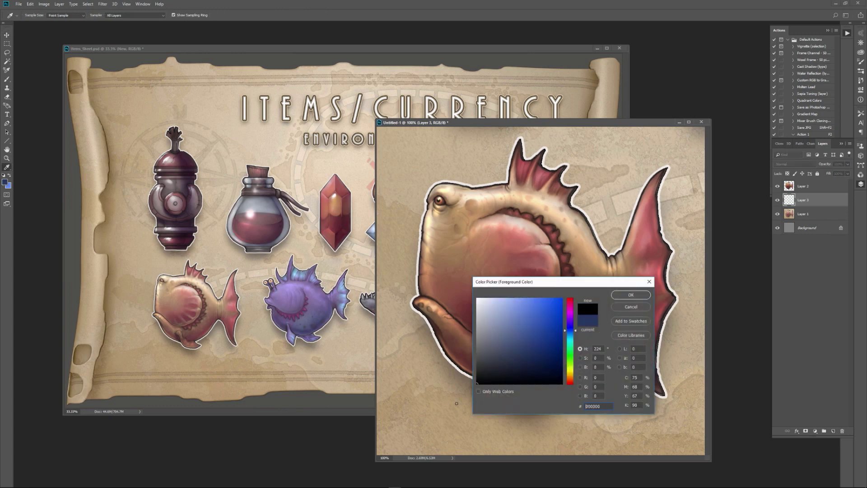
pyautogui.click(622, 295)
pyautogui.press('v')
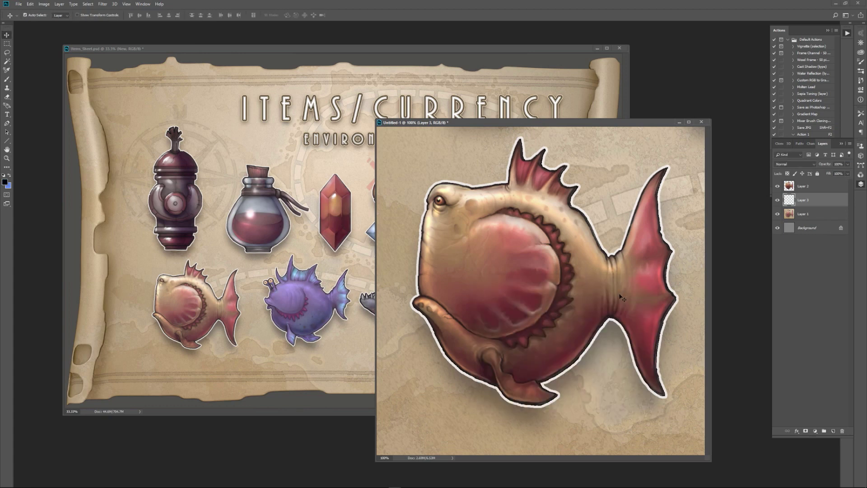
pyautogui.hotkey('ctrl', 'BackSpace')
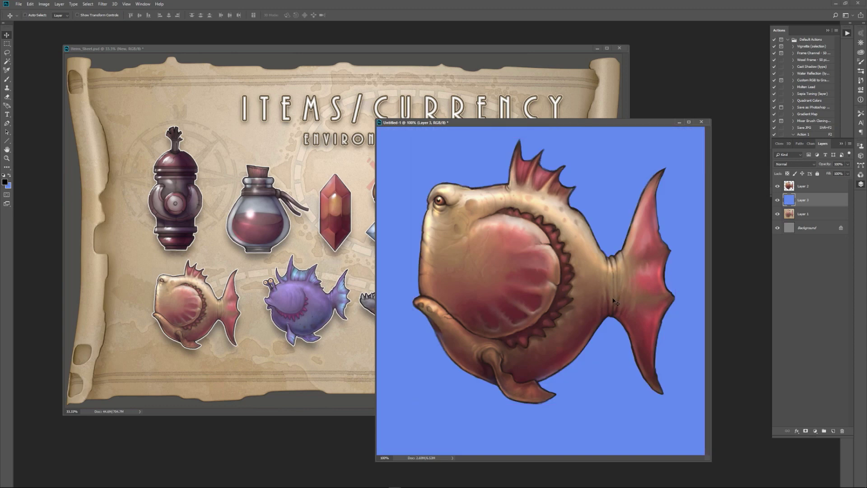
pyautogui.hotkey('alt', 'BackSpace')
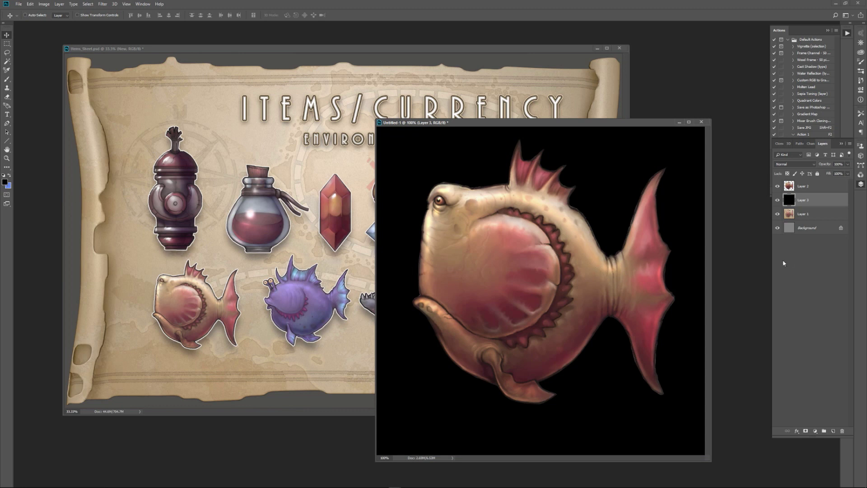
# - Lift the darkest tones of the cut-out fish on Layer 2 slightly by raising its output black level with Levels
pyautogui.click(791, 186)
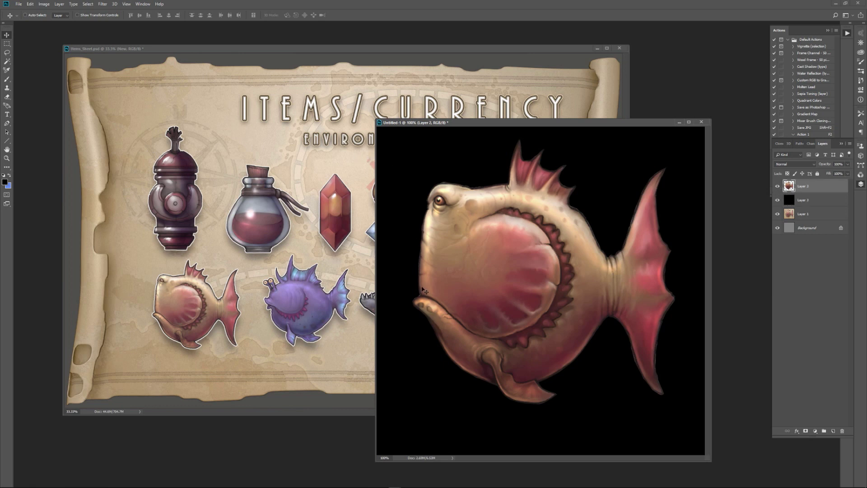
pyautogui.click(48, 6)
pyautogui.moveTo(70, 22)
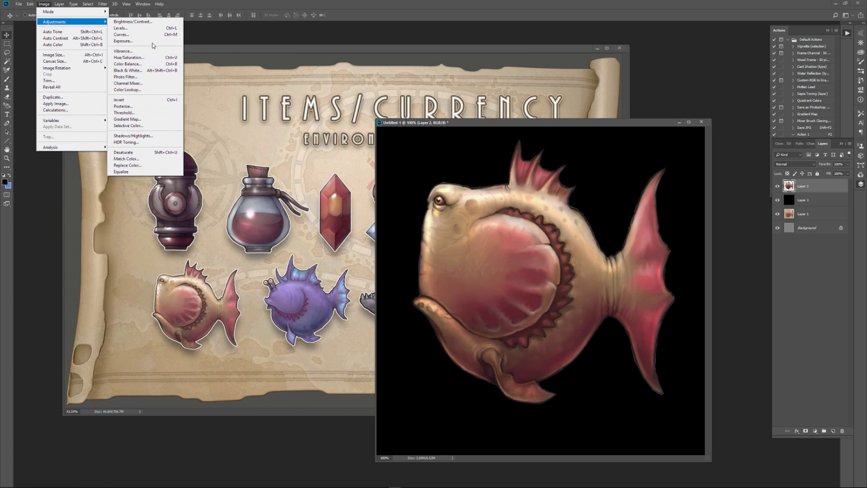
pyautogui.click(144, 28)
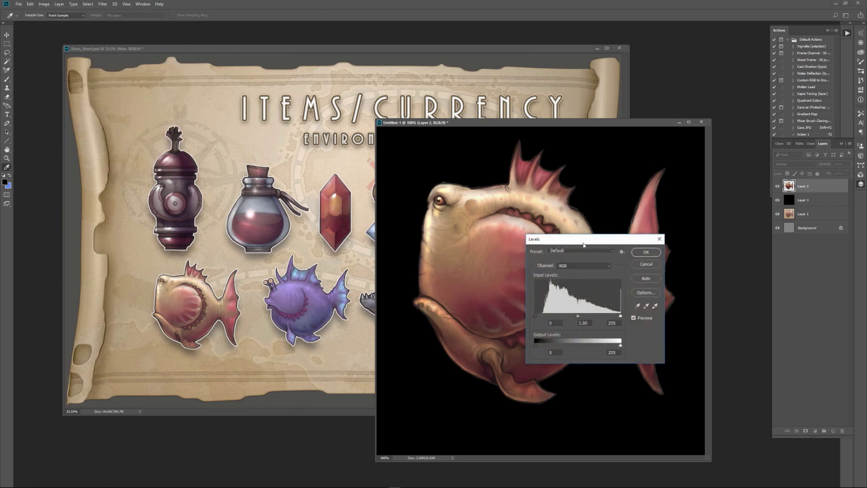
pyautogui.moveTo(583, 245); pyautogui.dragTo(262, 190)
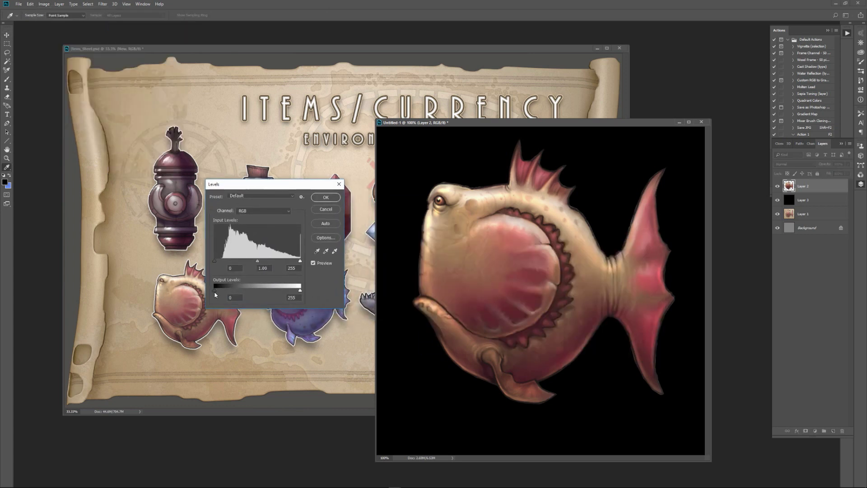
pyautogui.moveTo(214, 293); pyautogui.dragTo(213, 290)
pyautogui.click(325, 198)
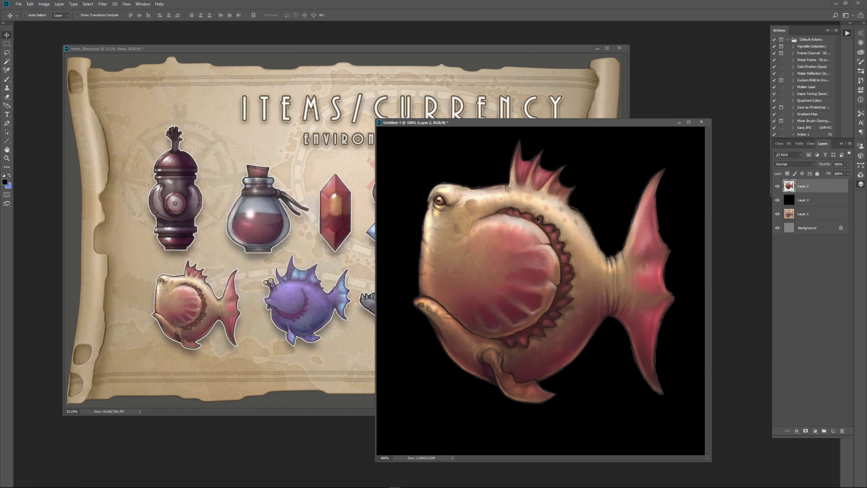
# - Flatten the fish document into a single background layer
pyautogui.click(59, 4)
pyautogui.click(71, 262)
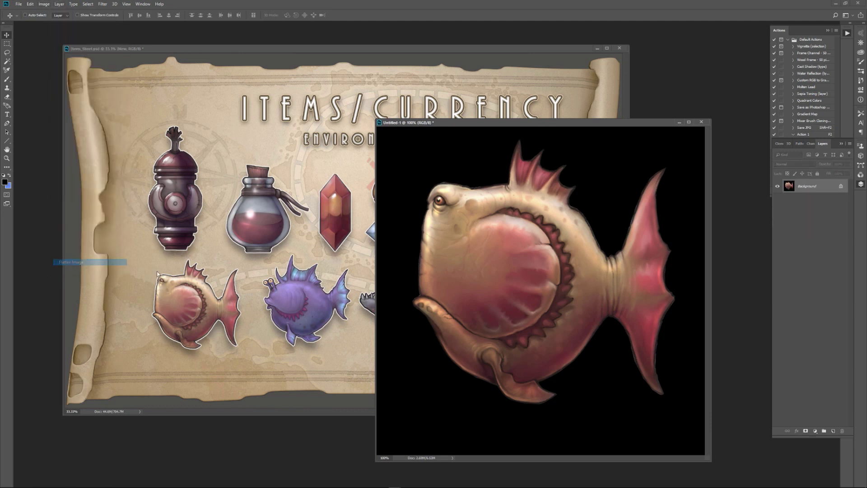
pyautogui.moveTo(438, 127); pyautogui.dragTo(366, 105)
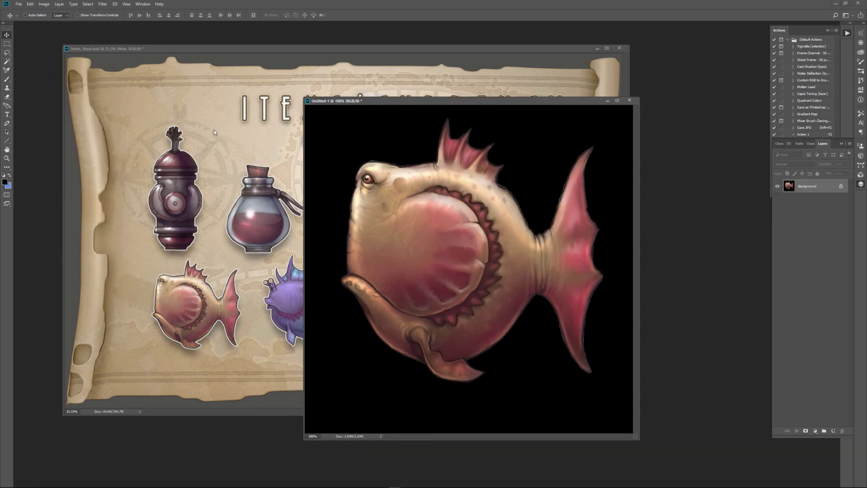
# - Save the flattened image to the Desktop as Fish_Temp in Photoshop PSD format
pyautogui.click(20, 5)
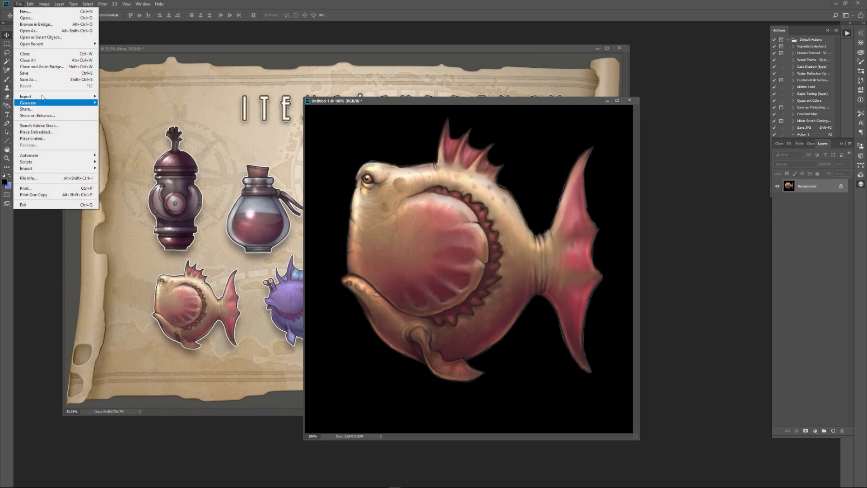
pyautogui.click(45, 81)
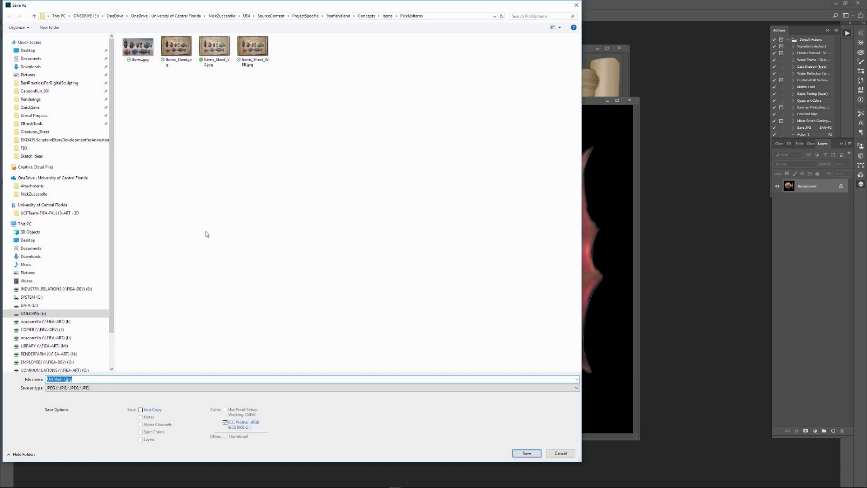
pyautogui.click(43, 53)
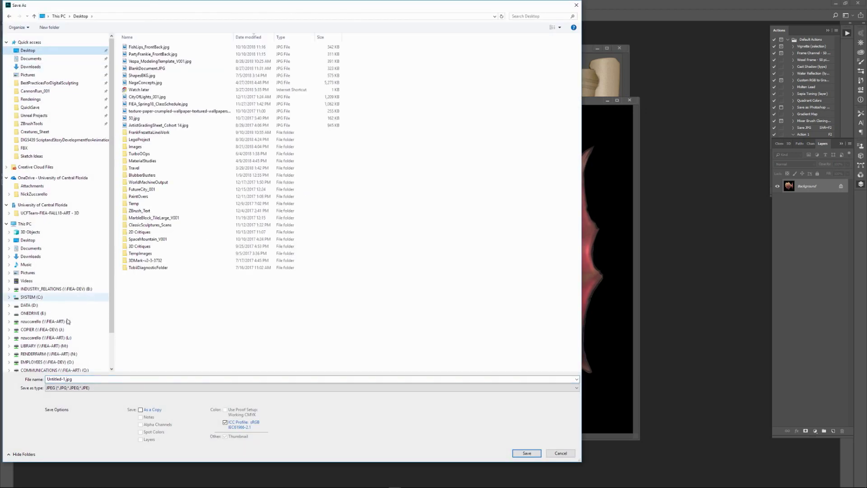
pyautogui.click(86, 387)
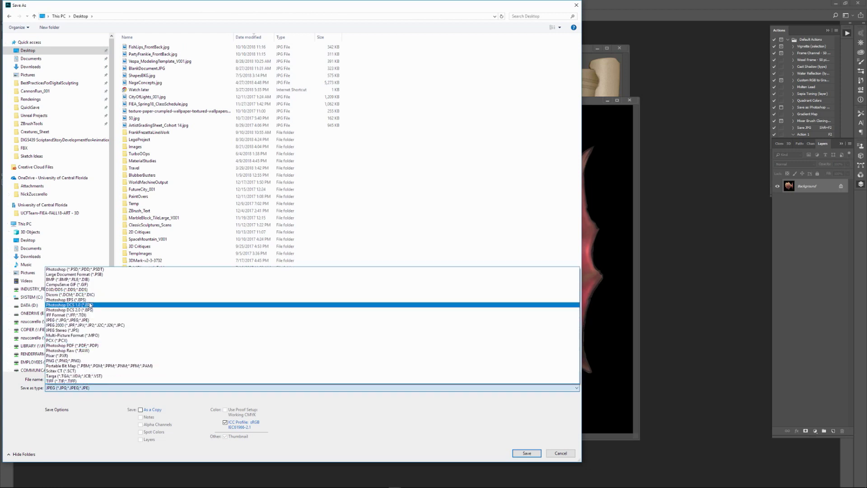
pyautogui.click(74, 269)
pyautogui.click(63, 379)
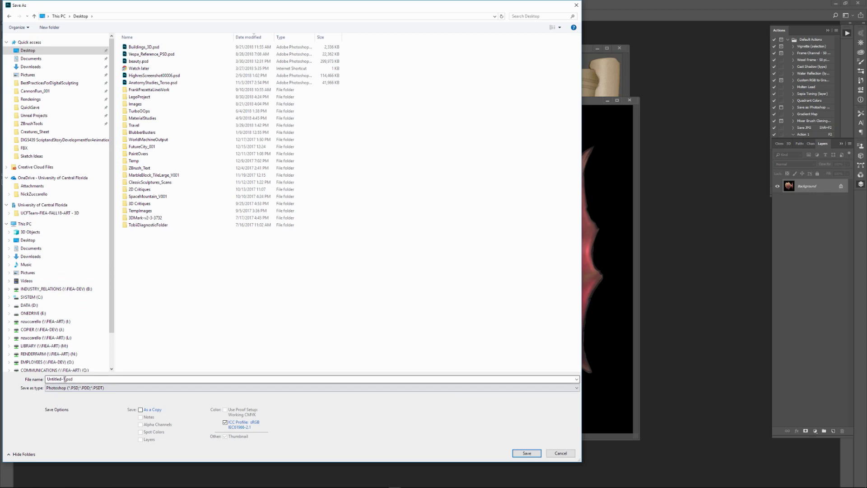
pyautogui.moveTo(65, 379); pyautogui.dragTo(30, 374)
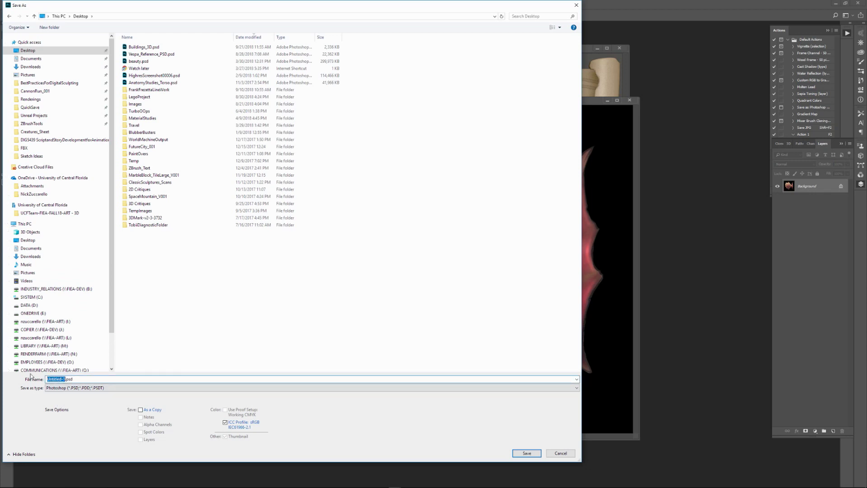
pyautogui.write('Fish_Temp')
pyautogui.click(527, 455)
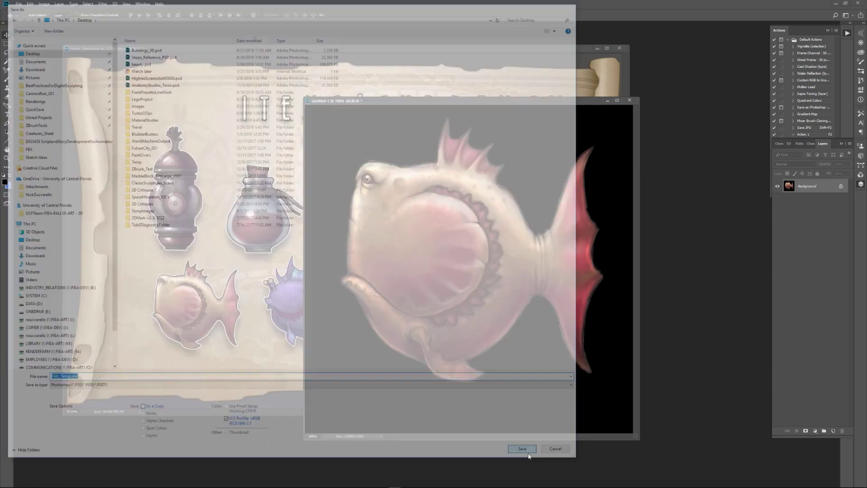
# - Switch to ZBrush and import Fish_Temp.psd from the Desktop as a texture
pyautogui.press('super')
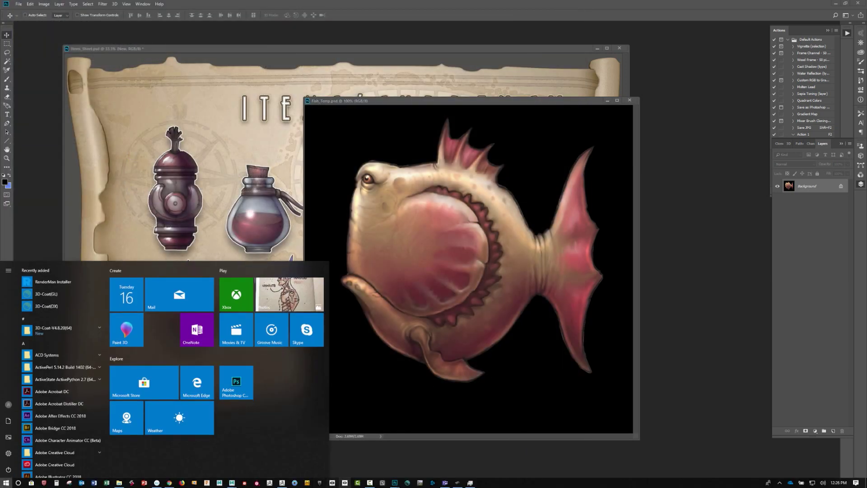
pyautogui.click(284, 482)
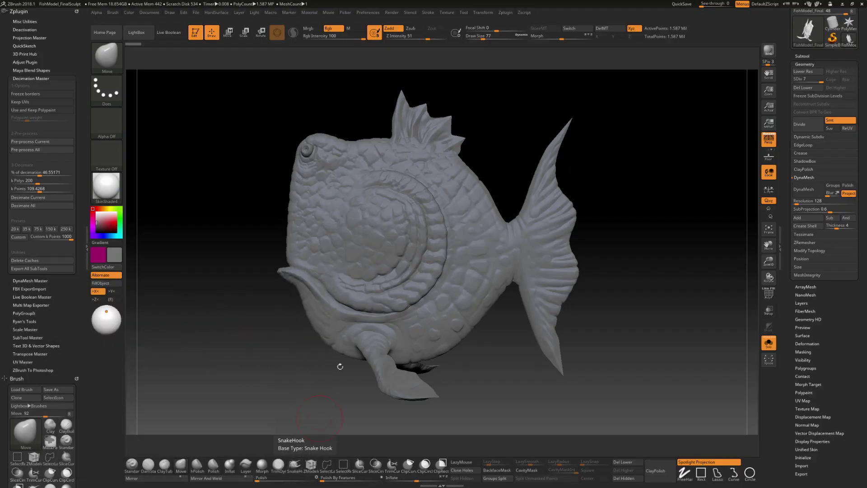
pyautogui.moveTo(271, 365)
pyautogui.mouseDown()
pyautogui.moveTo(286, 353)
pyautogui.moveTo(267, 356)
pyautogui.moveTo(297, 369)
pyautogui.mouseUp()
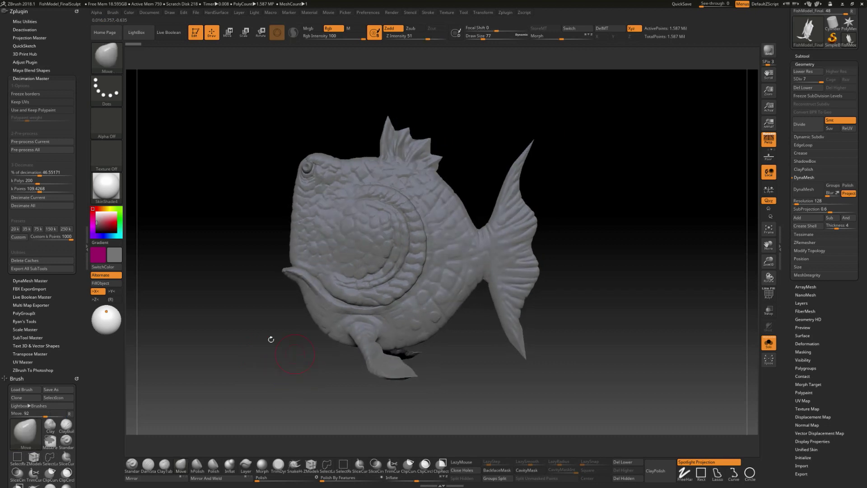
pyautogui.moveTo(271, 339); pyautogui.dragTo(254, 343)
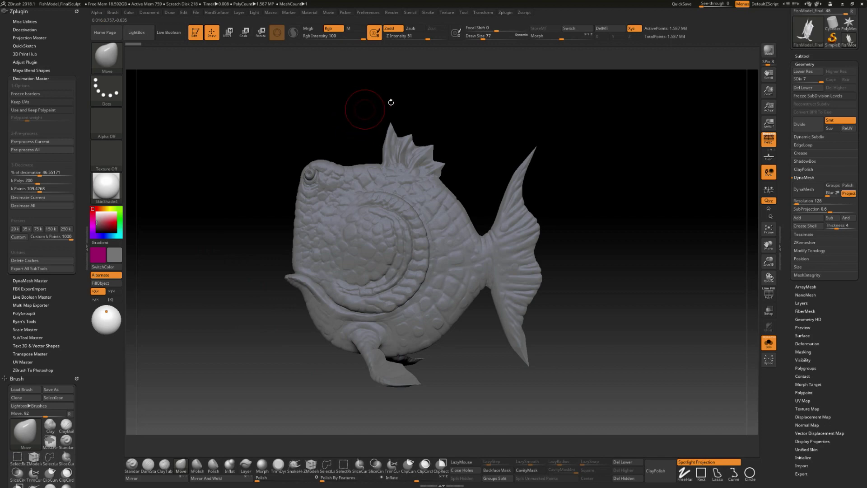
pyautogui.click(446, 13)
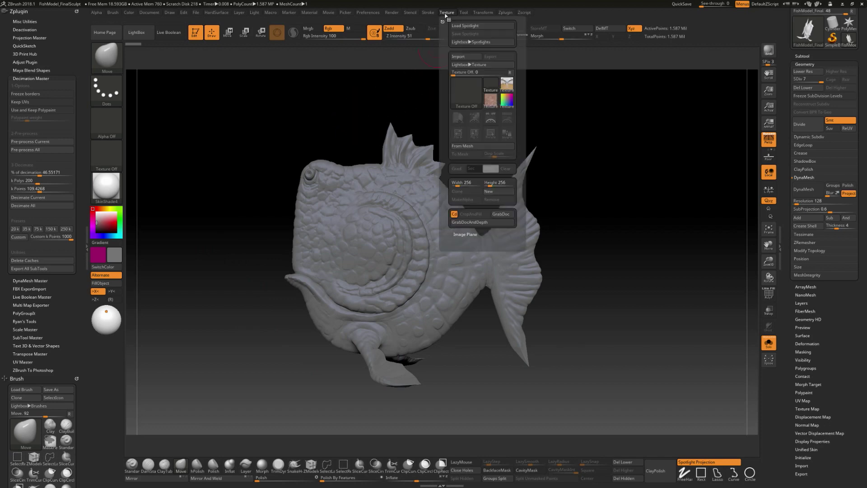
pyautogui.click(459, 56)
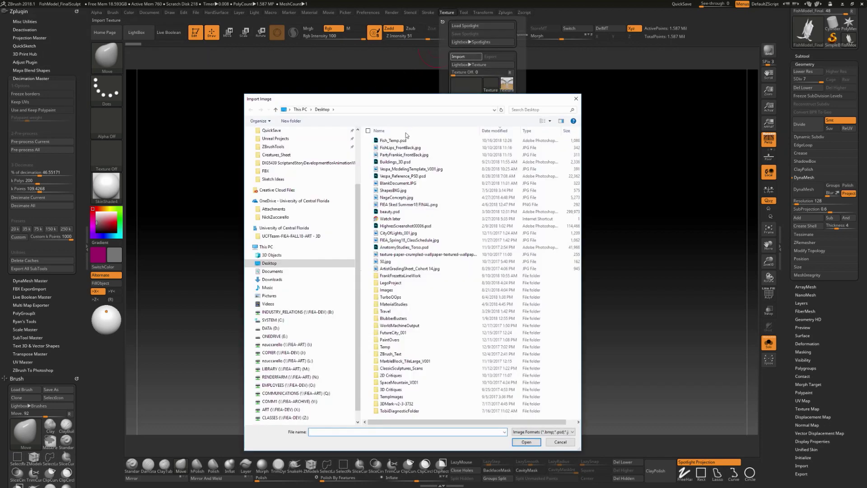
pyautogui.click(392, 141)
pyautogui.click(526, 442)
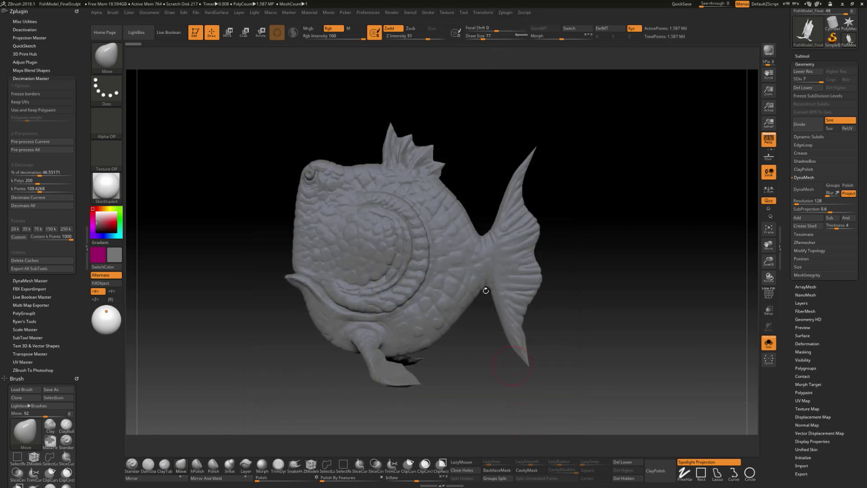
# - Dock the Texture palette in the side tray and add the Fish_Temp texture to Spotlight with LightBox hidden
pyautogui.click(446, 14)
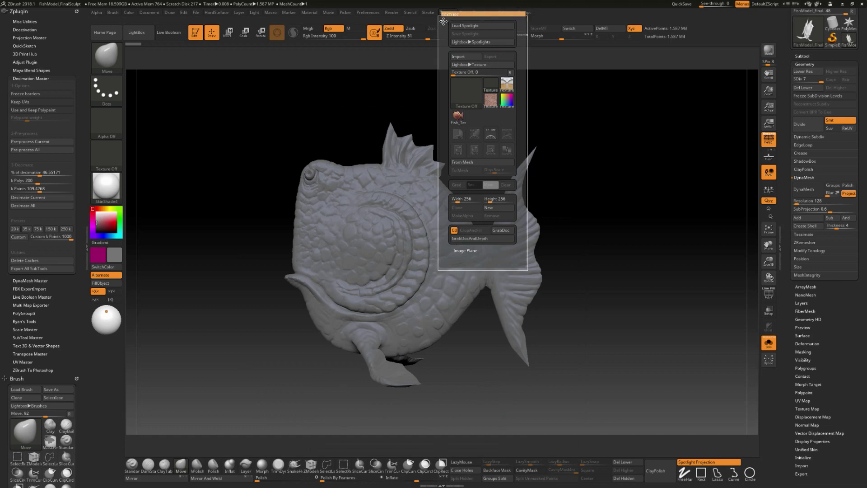
pyautogui.moveTo(442, 21); pyautogui.dragTo(41, 73)
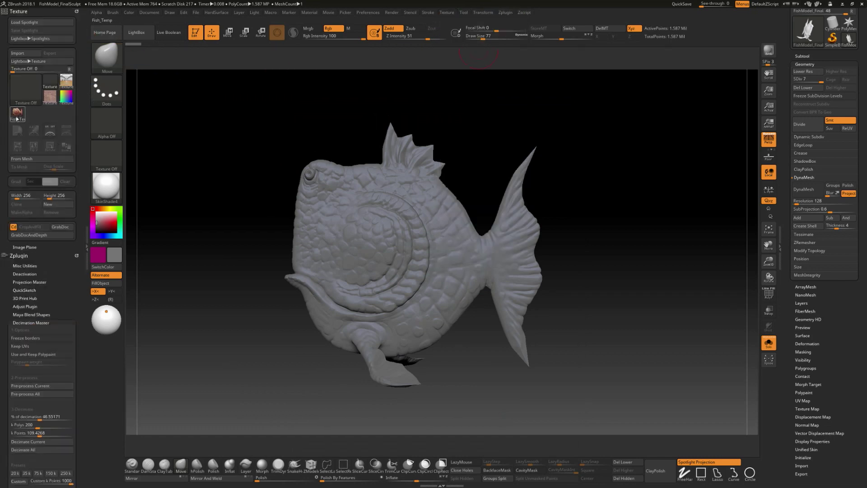
pyautogui.click(17, 117)
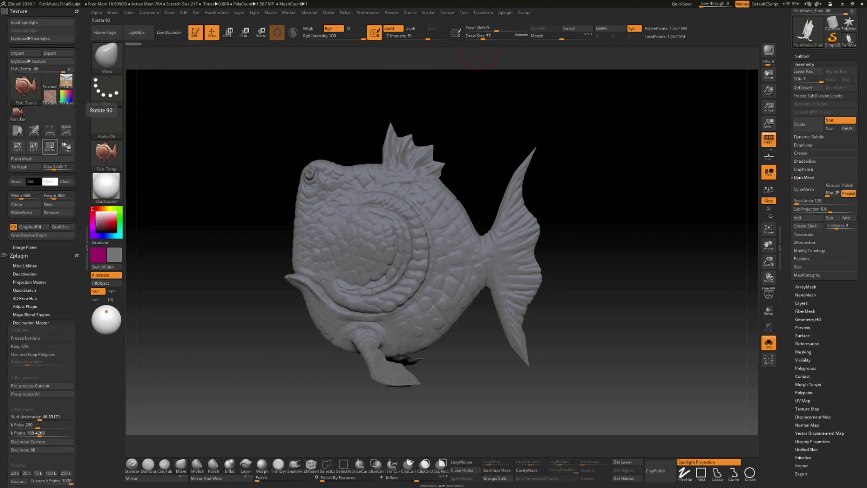
pyautogui.click(66, 131)
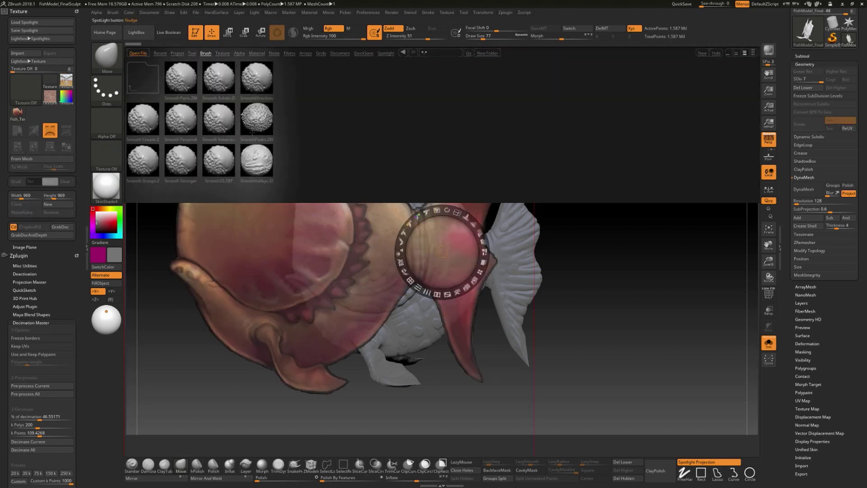
pyautogui.press(',')
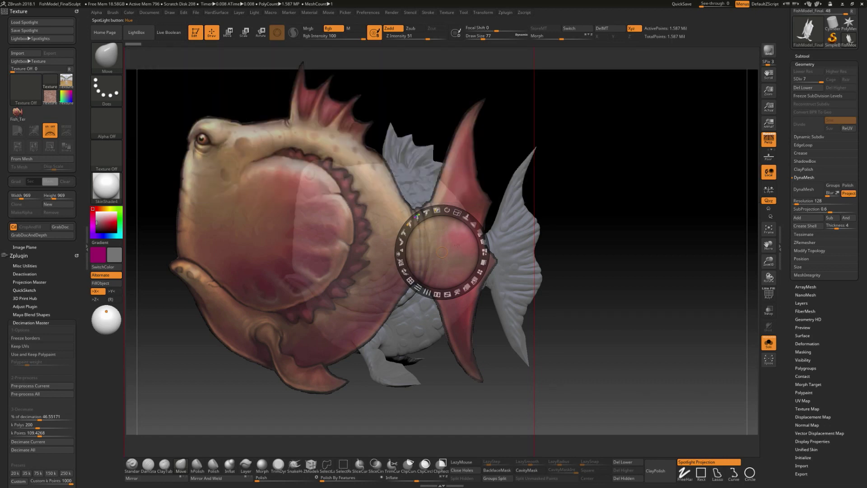
# - Move and scale the Spotlight fish image to overlay the sculpt, and leave Spotlight editing with the image still displayed
pyautogui.moveTo(457, 244); pyautogui.dragTo(542, 263)
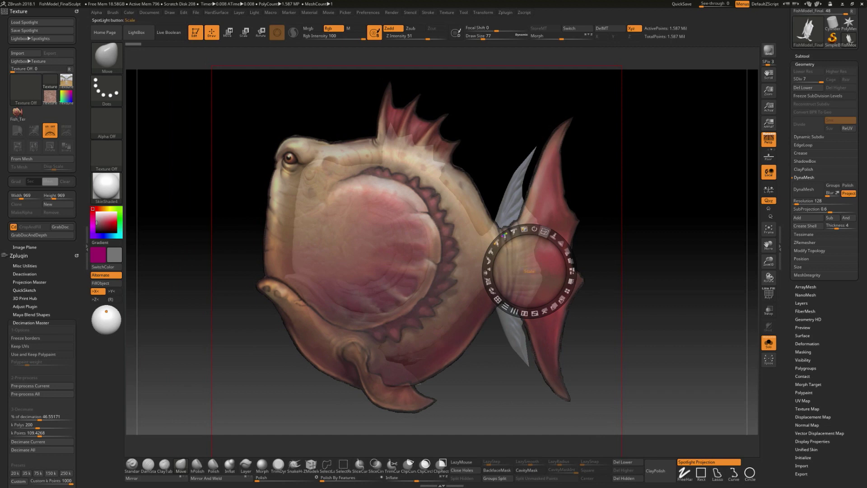
pyautogui.moveTo(539, 231); pyautogui.dragTo(528, 263)
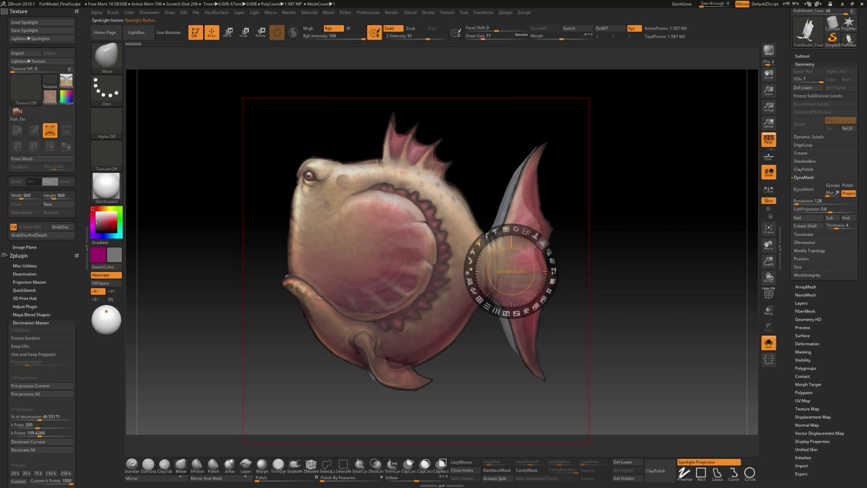
pyautogui.moveTo(549, 250)
pyautogui.mouseDown()
pyautogui.moveTo(542, 246)
pyautogui.moveTo(556, 257)
pyautogui.mouseUp()
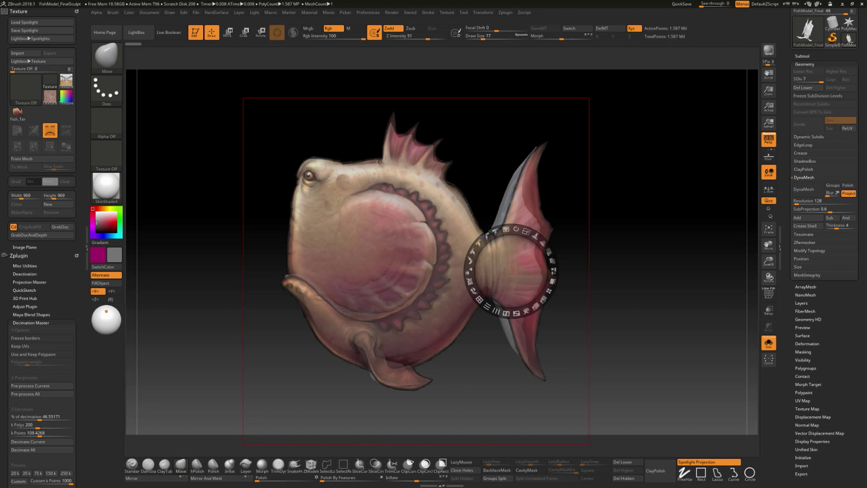
pyautogui.hotkey('shift', 'z')
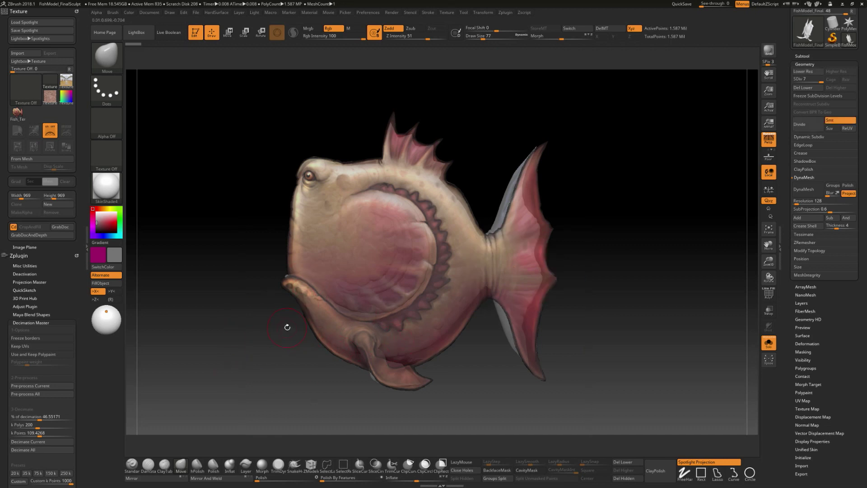
# - Toggle Spotlight's visibility repeatedly to compare the sculpt with the fish reference
pyautogui.hotkey('shift', 'z')
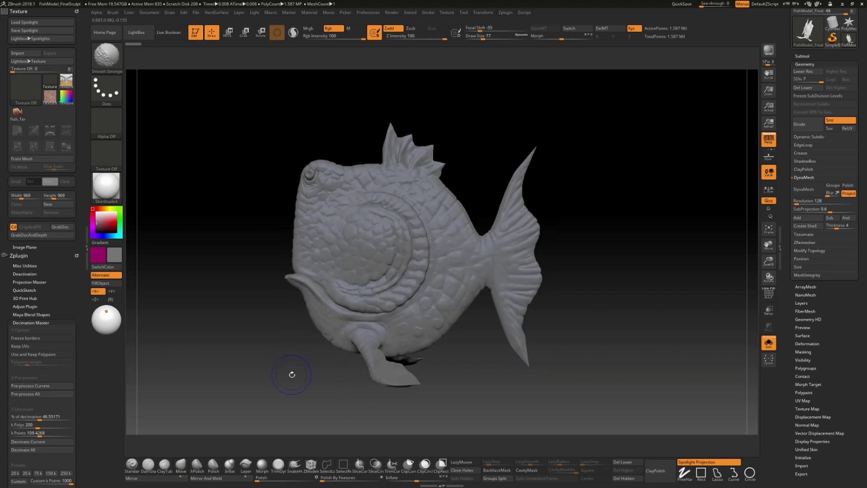
pyautogui.hotkey('shift', 'z')
pyautogui.hotkey('shift', 'z')
pyautogui.hotkey('shift', 'z')
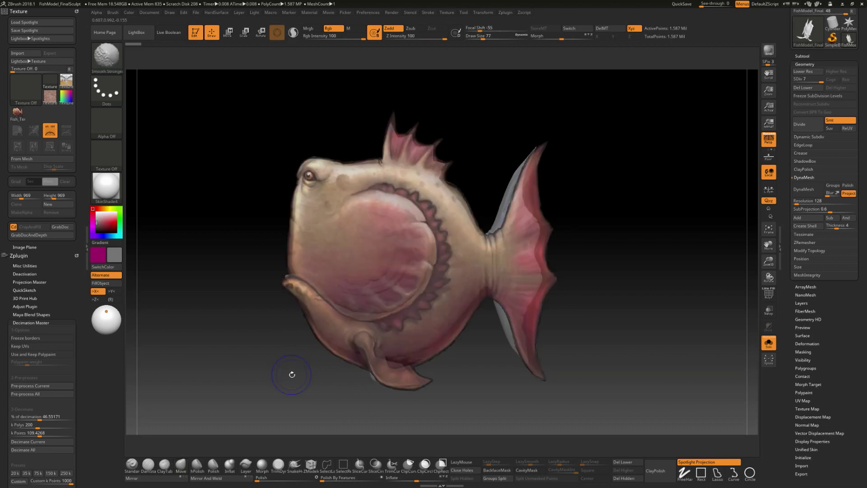
pyautogui.hotkey('shift', 'z')
pyautogui.hotkey('shift', 'z')
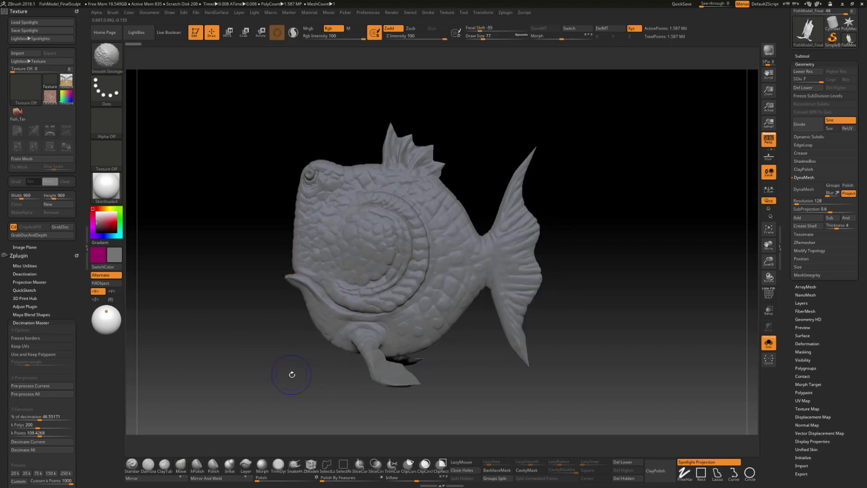
# - Toggle Spotlight's editing dial on and off, ending with only the reference image displayed over the sculpt
pyautogui.press('z')
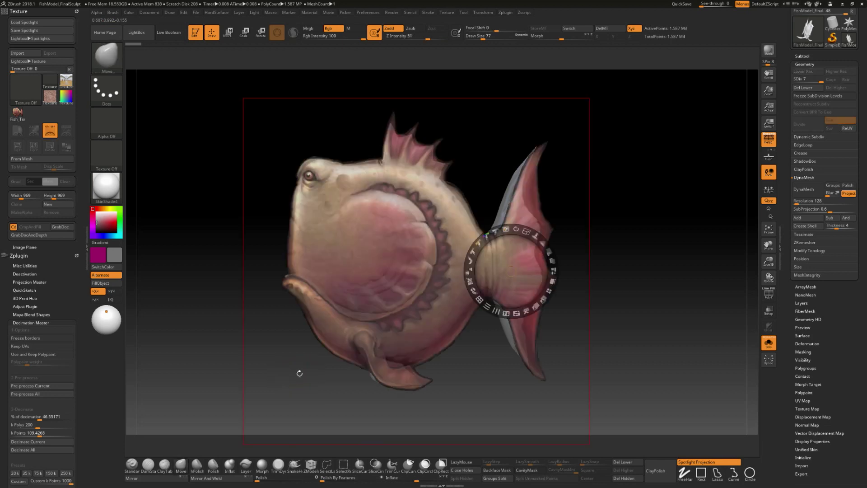
pyautogui.press('z')
pyautogui.press('z')
pyautogui.press('z')
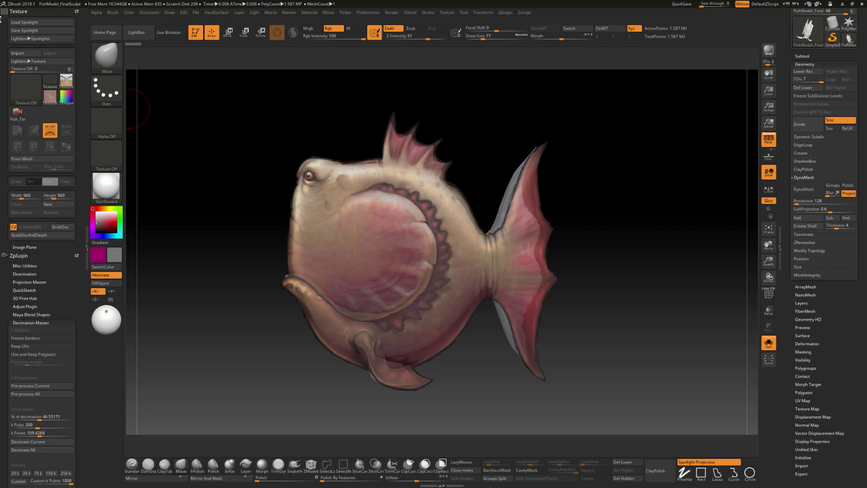
# - Clear the Zplugin and other extra palettes from the side tray and dock the Brush palette beneath the collapsed Texture palette
pyautogui.click(18, 12)
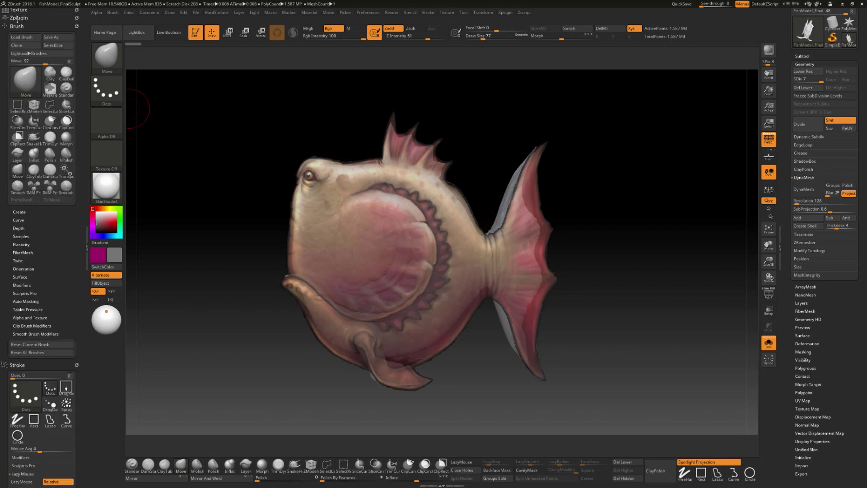
pyautogui.click(77, 21)
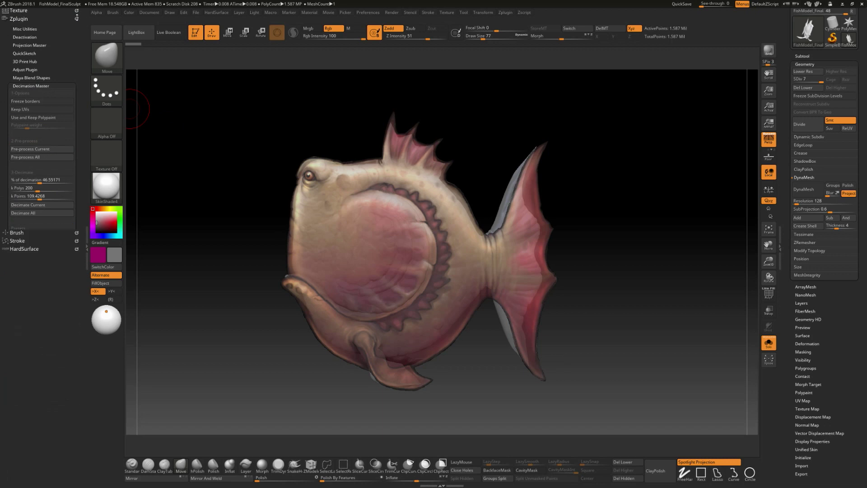
pyautogui.click(76, 20)
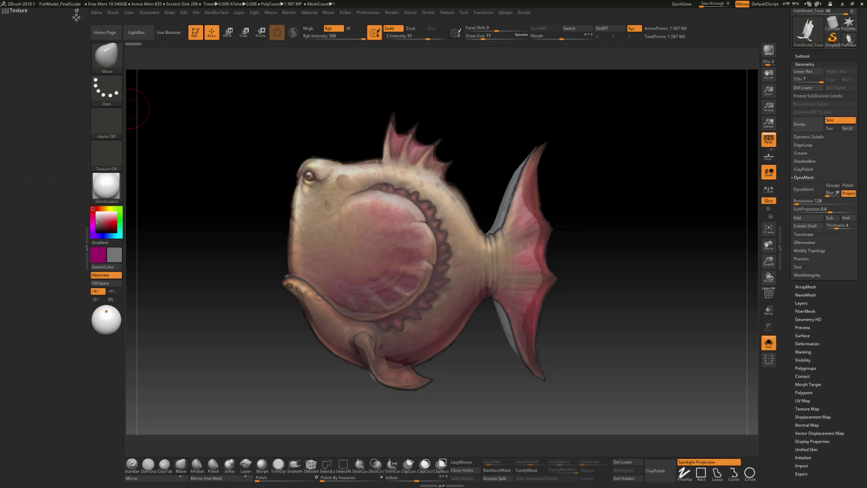
pyautogui.click(113, 13)
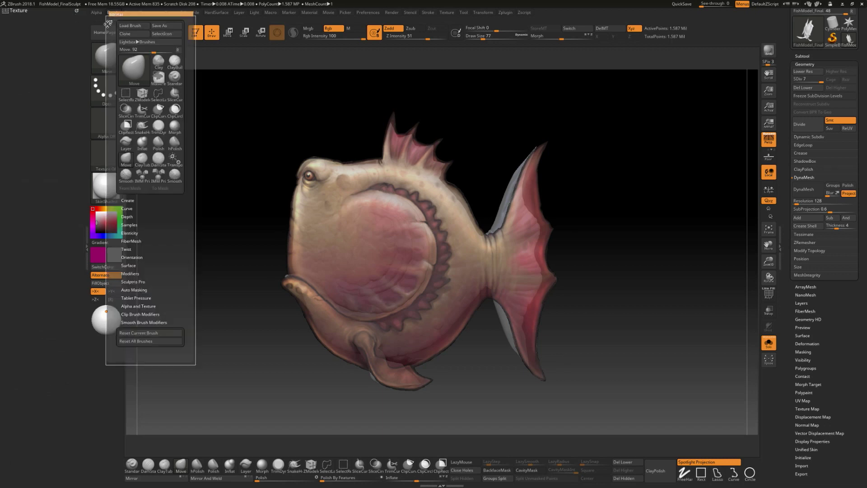
pyautogui.click(109, 21)
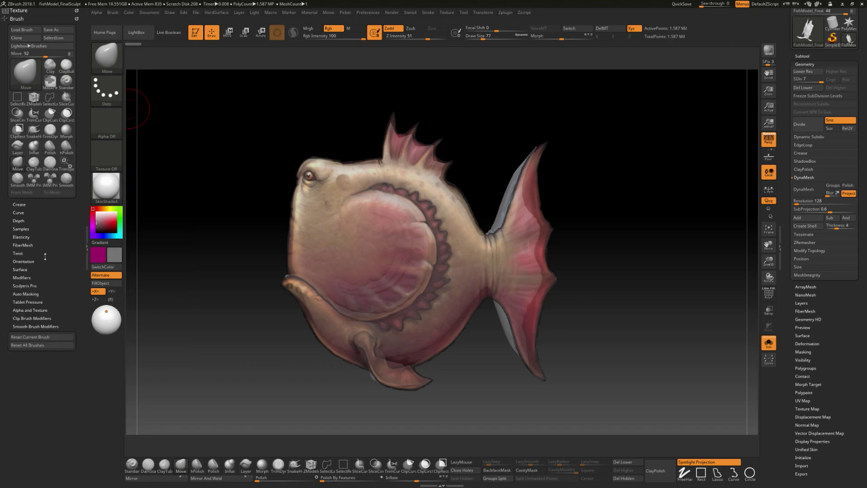
# - Turn off Spotlight Projection in the brush Samples settings and try the ClayTubes and DamStandard brushes before returning to Move
pyautogui.click(21, 228)
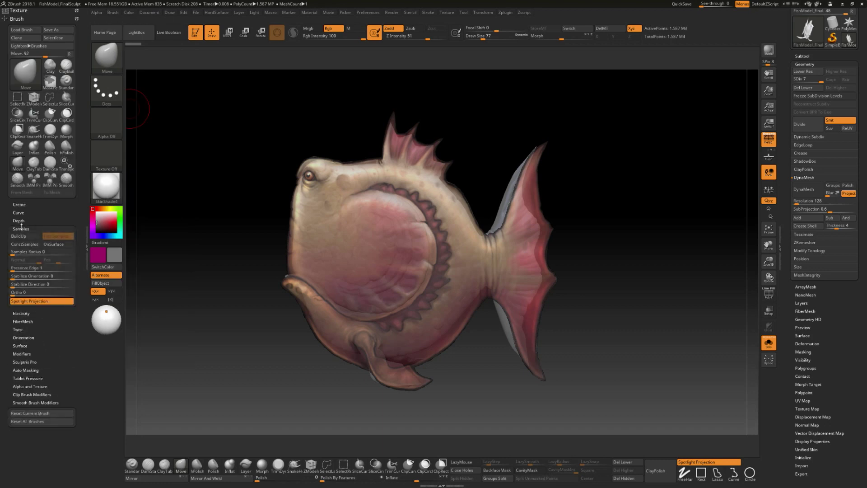
pyautogui.click(38, 301)
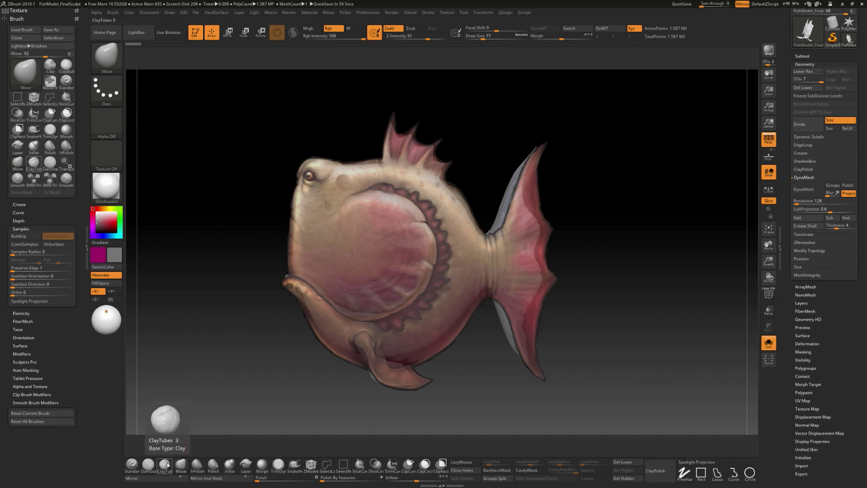
pyautogui.click(165, 464)
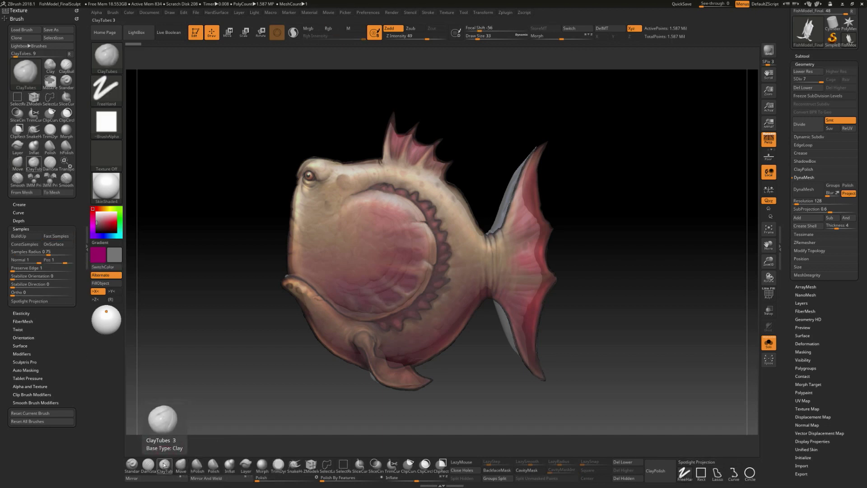
pyautogui.click(182, 467)
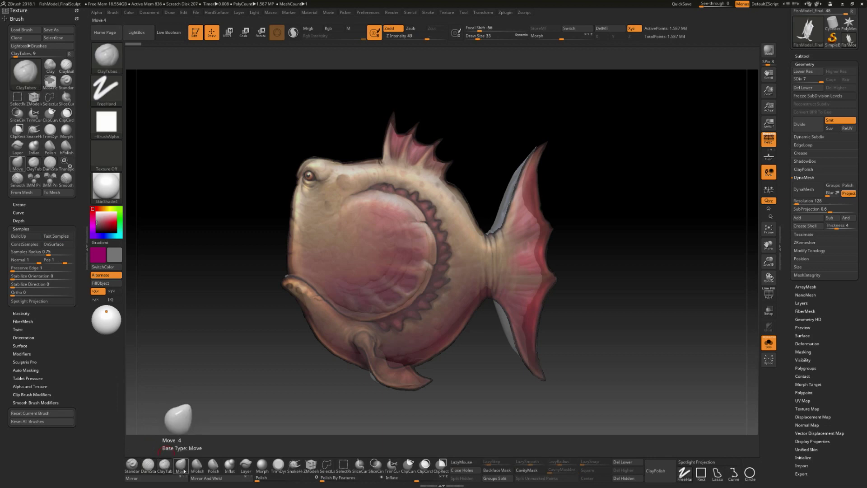
pyautogui.click(148, 465)
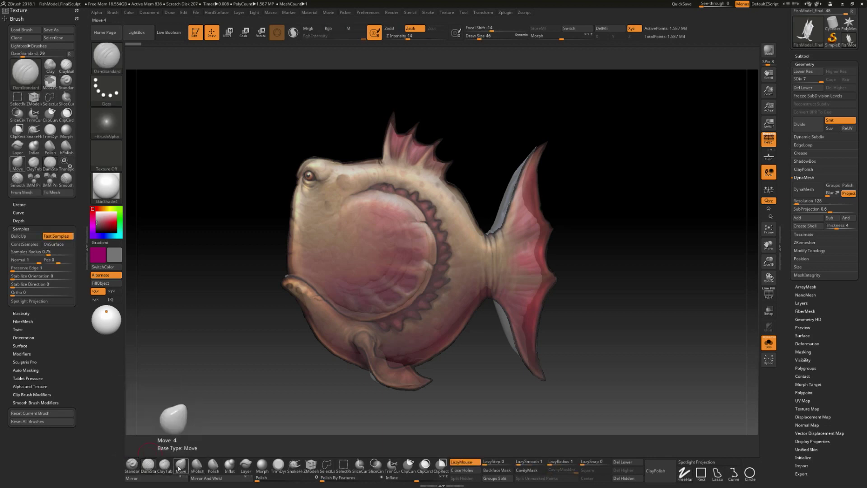
pyautogui.click(180, 464)
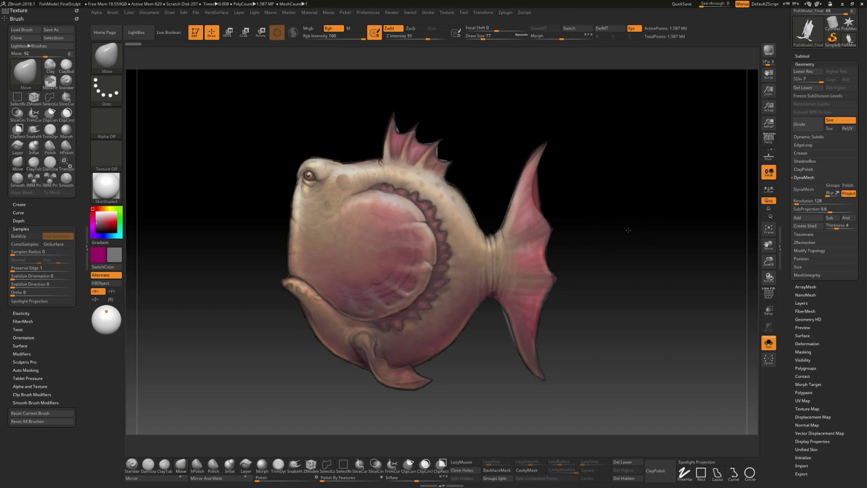
# - Align the sculpt with the reference image and store the current view as Cust1 in ZAppLink Properties
pyautogui.moveTo(628, 230); pyautogui.dragTo(634, 234)
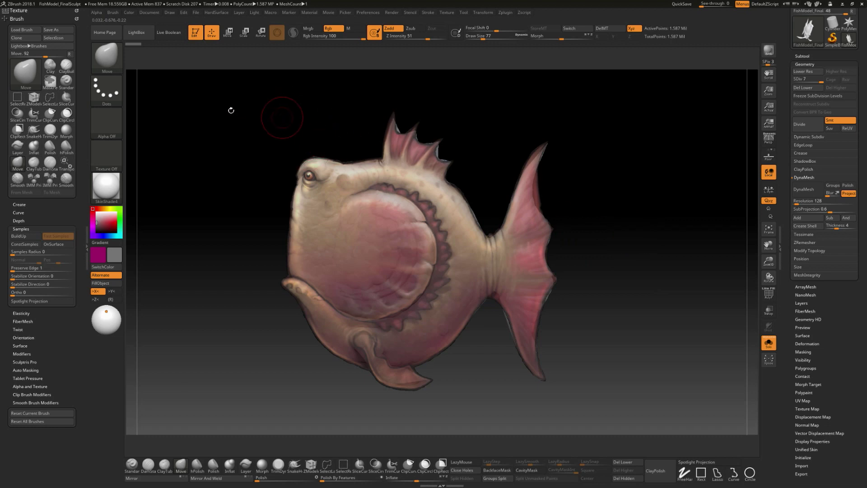
pyautogui.click(149, 13)
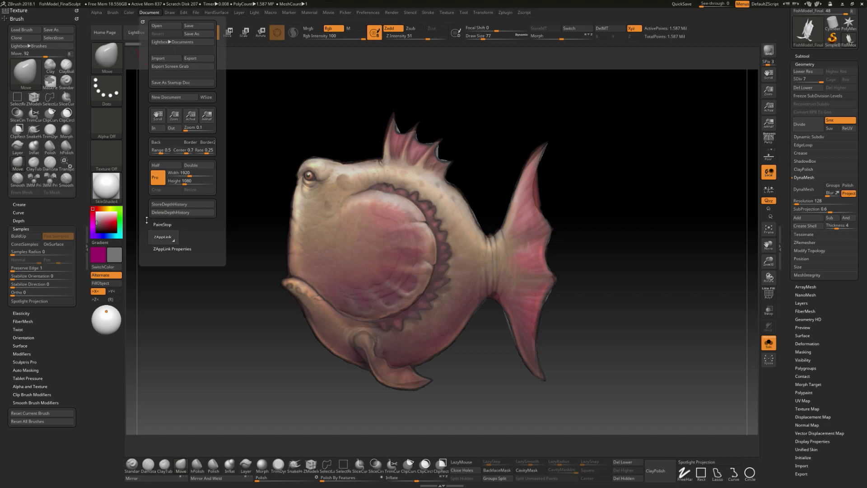
pyautogui.click(167, 248)
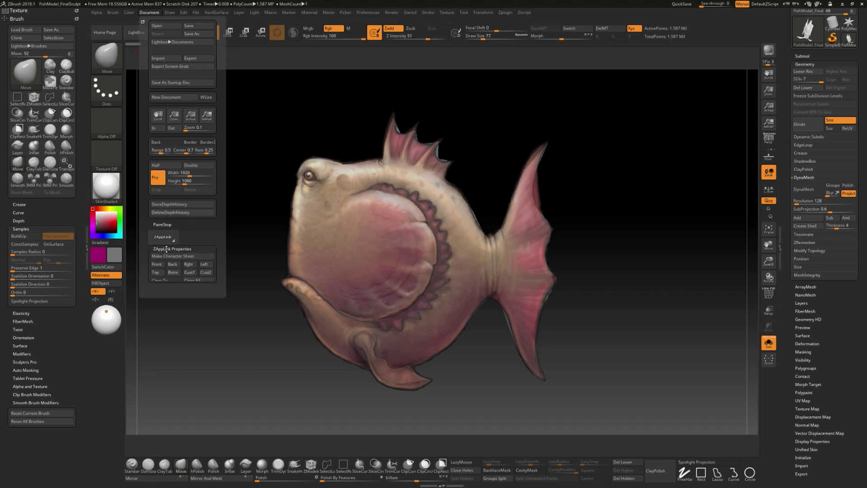
pyautogui.click(160, 264)
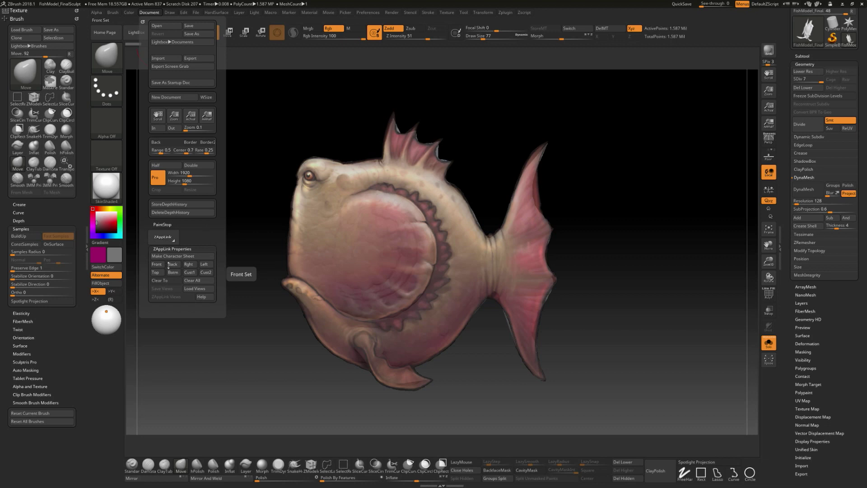
pyautogui.click(195, 266)
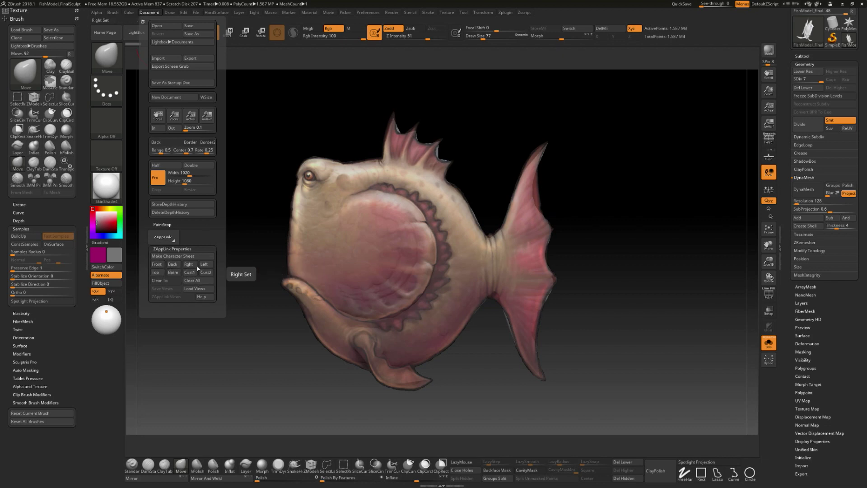
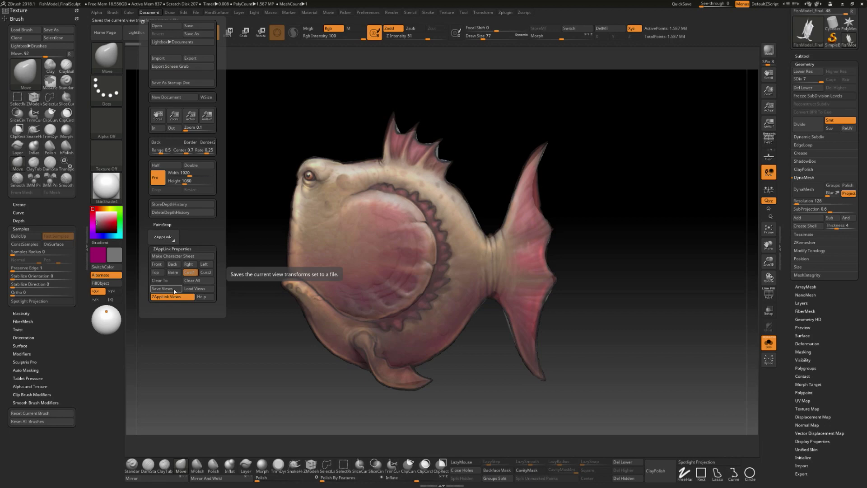
# - Save the ZAppLink views to the Desktop as Fish_Temp_Views
pyautogui.click(174, 290)
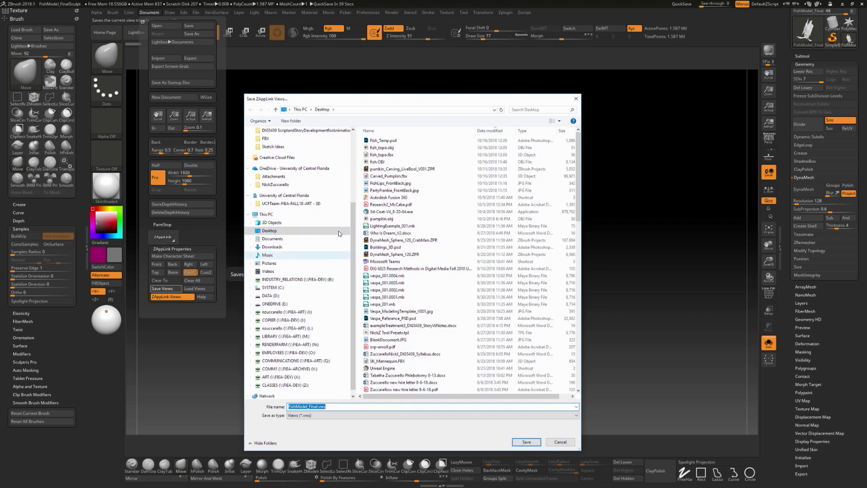
pyautogui.click(382, 140)
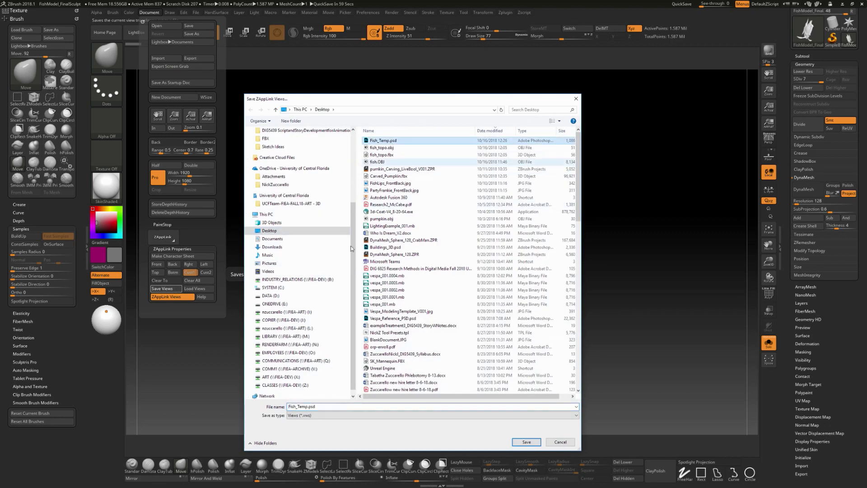
pyautogui.doubleClick(305, 406)
pyautogui.click(311, 406)
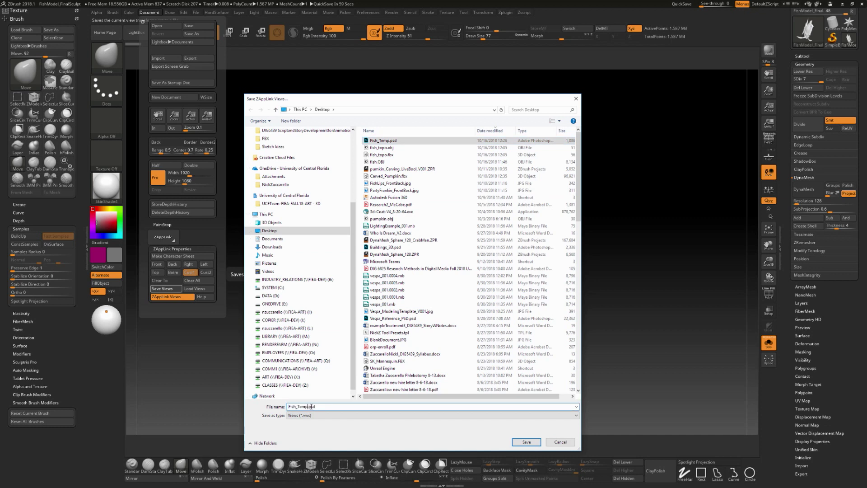
pyautogui.write('_View')
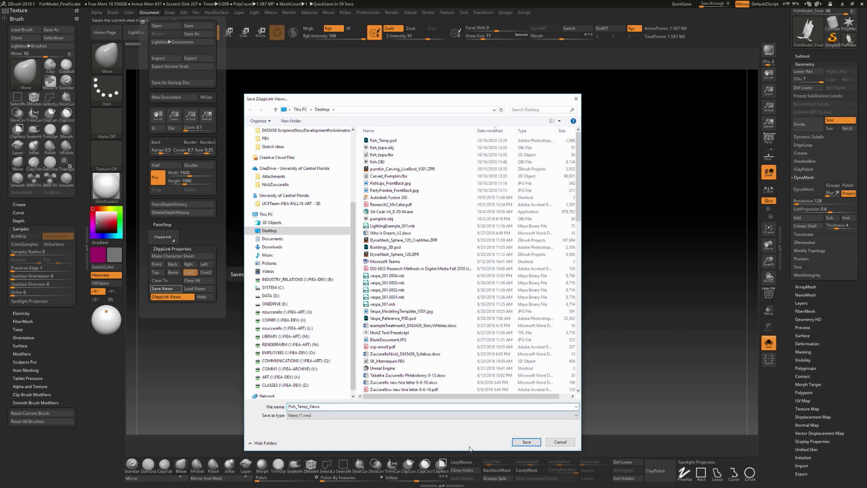
pyautogui.write('s')
pyautogui.click(526, 442)
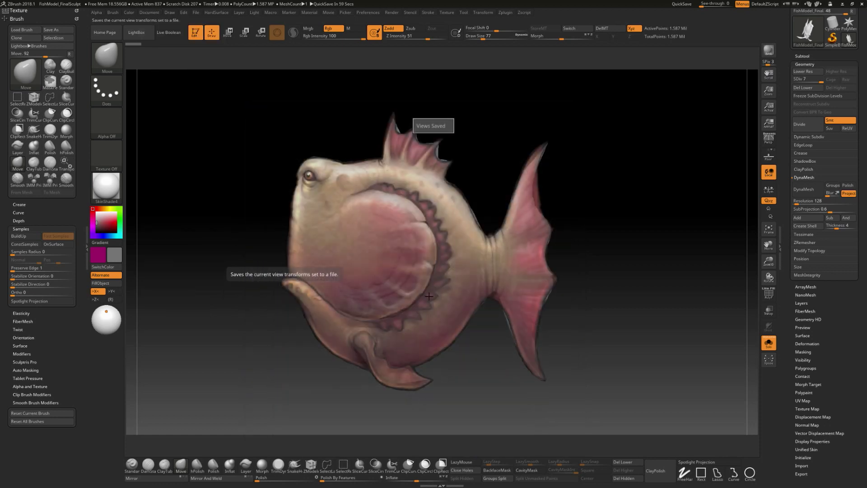
# - Test the stored Cust1 view by turning the sculpt away and recalling its alignment with the reference
pyautogui.click(150, 12)
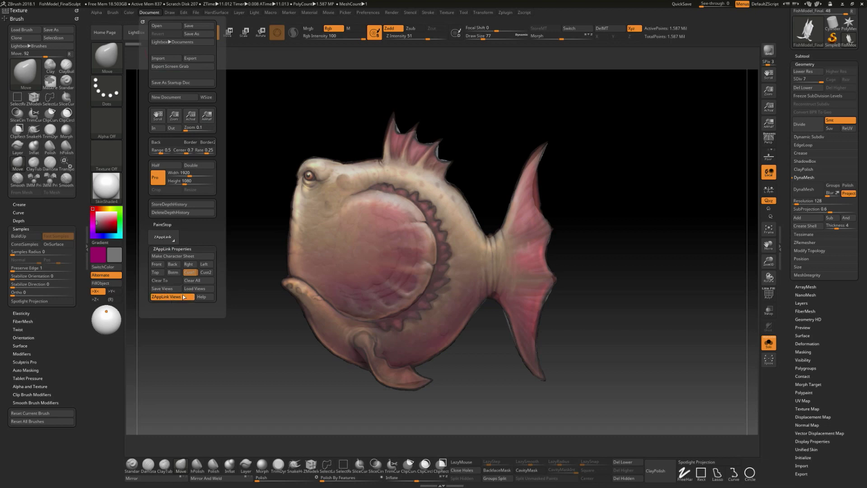
pyautogui.click(196, 276)
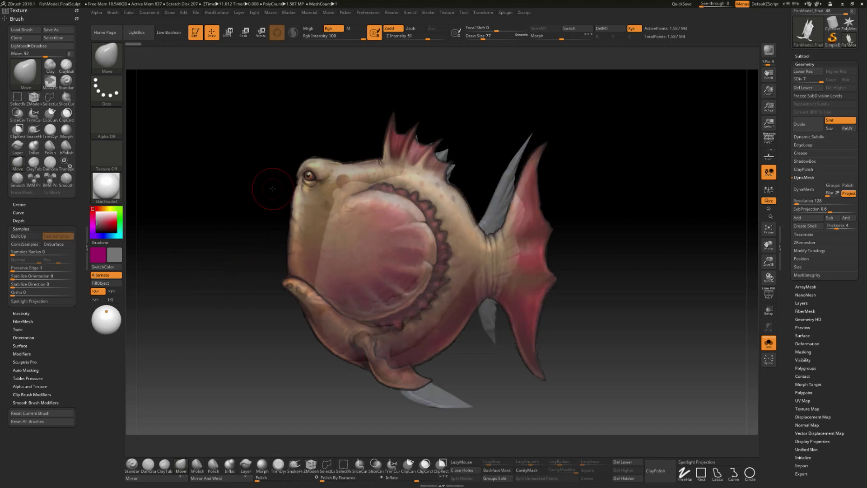
pyautogui.click(145, 14)
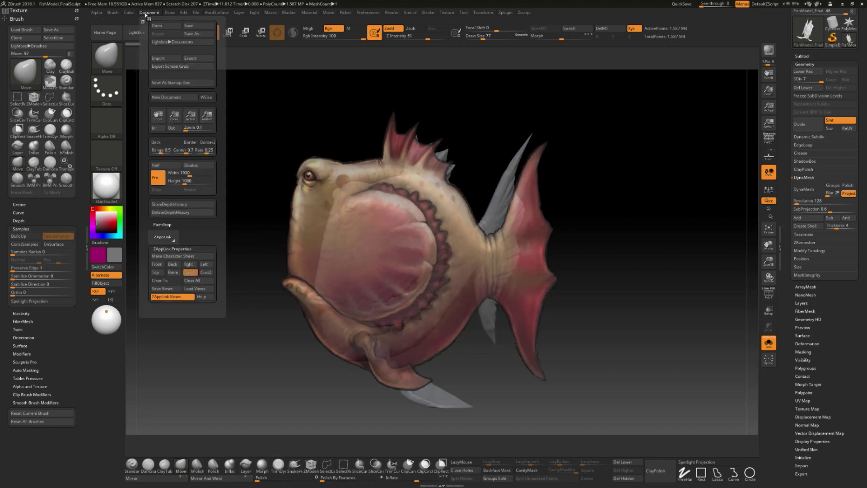
pyautogui.click(193, 274)
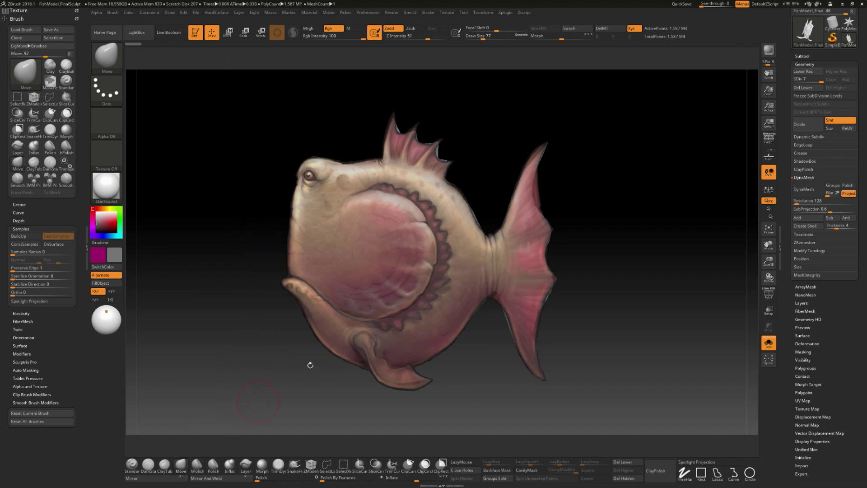
# - Reshape the dorsal fin spikes with the Move brush to match the reference outline, reducing the draw size from 212 to 51
pyautogui.press('s')
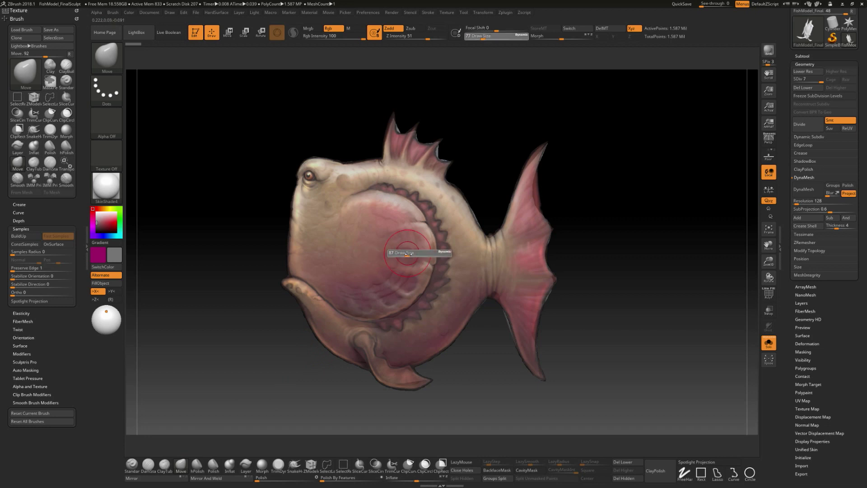
pyautogui.moveTo(397, 248); pyautogui.dragTo(411, 245)
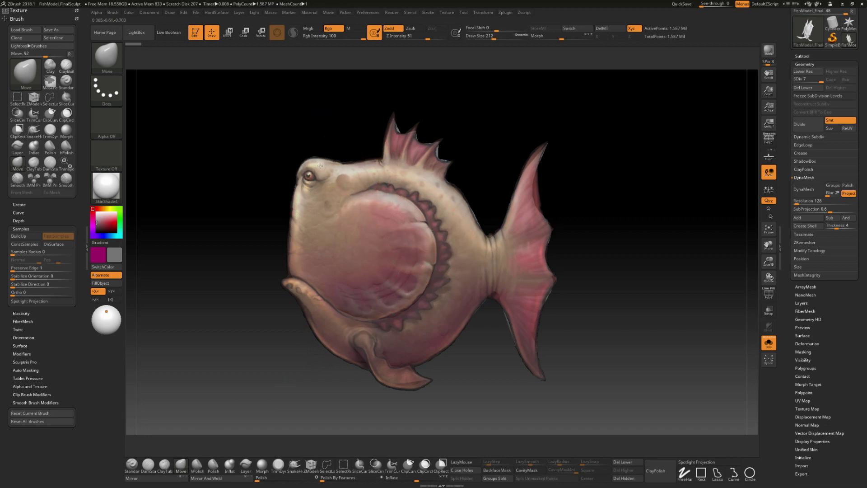
pyautogui.moveTo(397, 121)
pyautogui.mouseDown()
pyautogui.moveTo(411, 140)
pyautogui.moveTo(403, 142)
pyautogui.moveTo(395, 121)
pyautogui.moveTo(416, 122)
pyautogui.moveTo(447, 149)
pyautogui.moveTo(441, 144)
pyautogui.mouseUp()
pyautogui.press('s')
pyautogui.press('s')
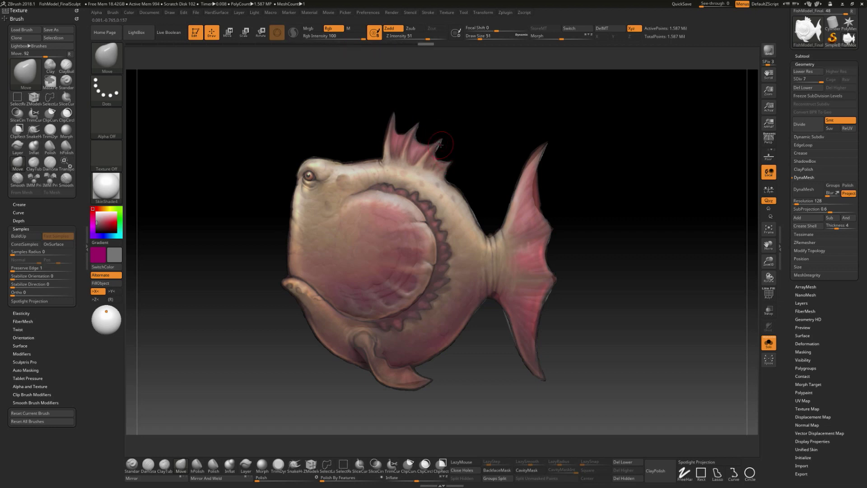
# - Set the draw size to 120 and move the tail fin's lower lobe and rear edge to fit the reference
pyautogui.write('s120')
pyautogui.press('Return')
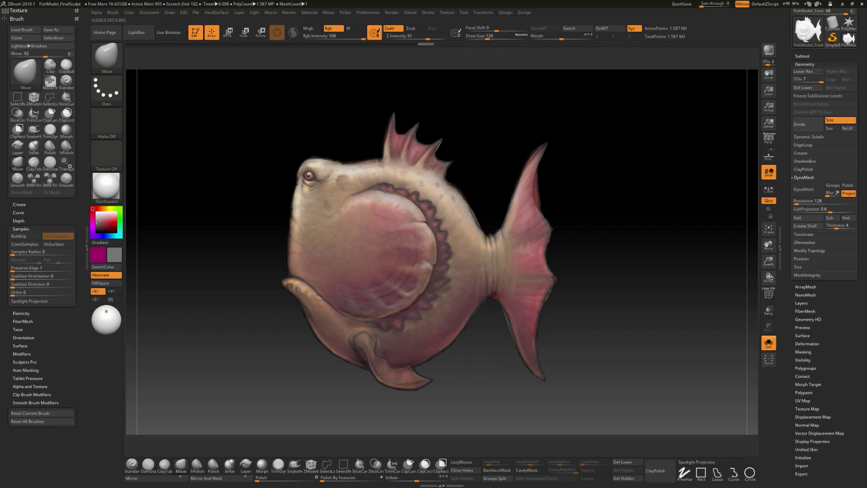
pyautogui.moveTo(528, 312); pyautogui.dragTo(544, 301)
pyautogui.moveTo(555, 251); pyautogui.dragTo(557, 244)
# - Move the tail fin's upper lobe and the back in front of the tail to fit the reference, using draw sizes 104 and 128
pyautogui.press('s')
pyautogui.press('s')
pyautogui.moveTo(545, 200); pyautogui.dragTo(547, 200)
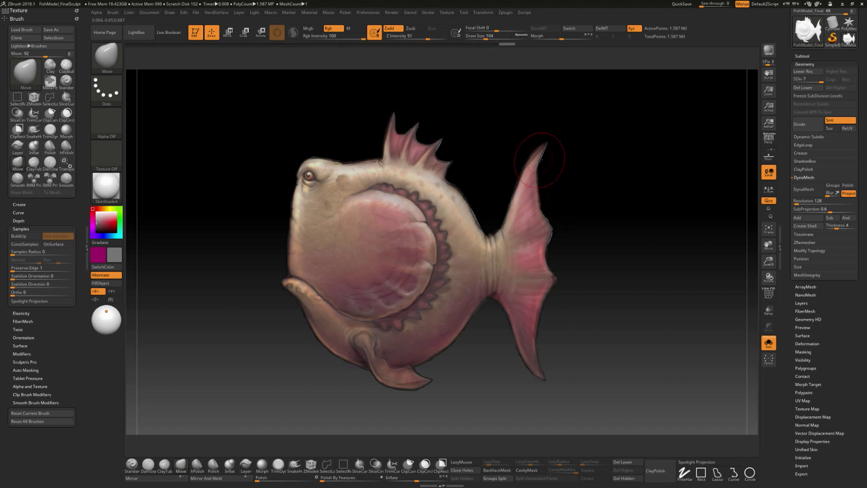
pyautogui.press('s')
pyautogui.moveTo(535, 160); pyautogui.dragTo(540, 152)
pyautogui.moveTo(477, 218); pyautogui.dragTo(478, 215)
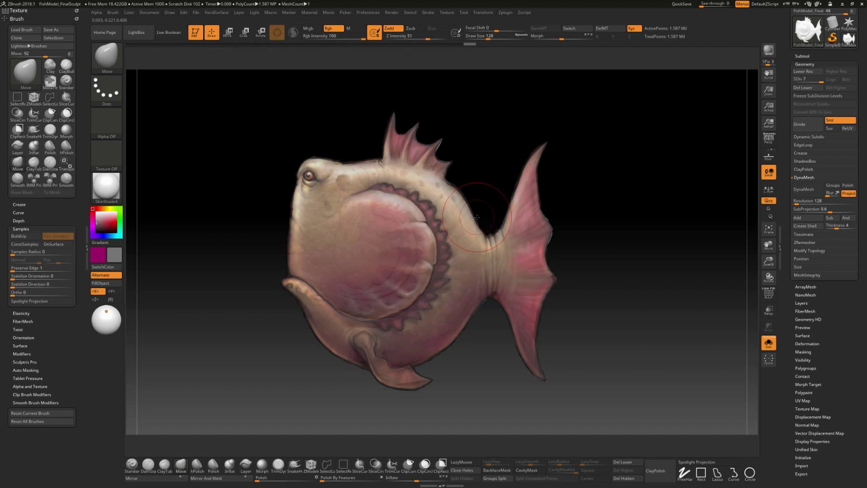
# - Hide the Spotlight reference image, collapse the Brush palette and expand the Texture palette in the side tray
pyautogui.hotkey('ctrl', 'shift')
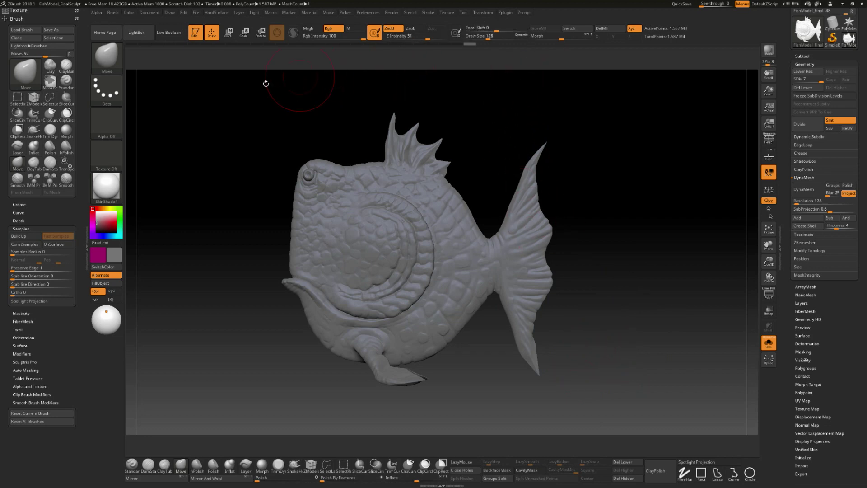
pyautogui.click(21, 19)
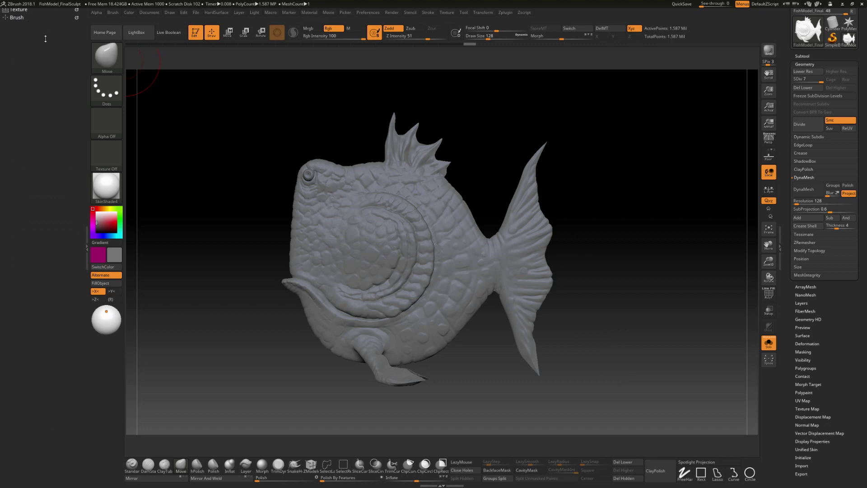
pyautogui.click(19, 12)
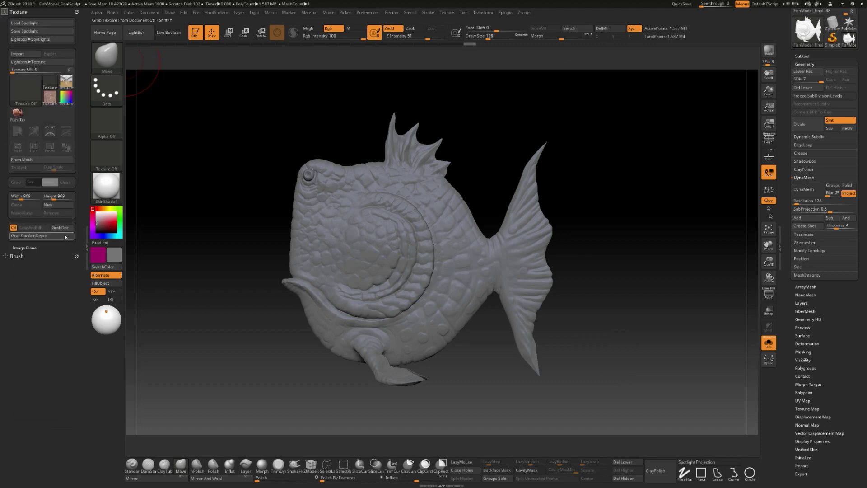
# - Save the current Spotlight setup to the Desktop as Fish_Spotlight.ZSL
pyautogui.click(47, 30)
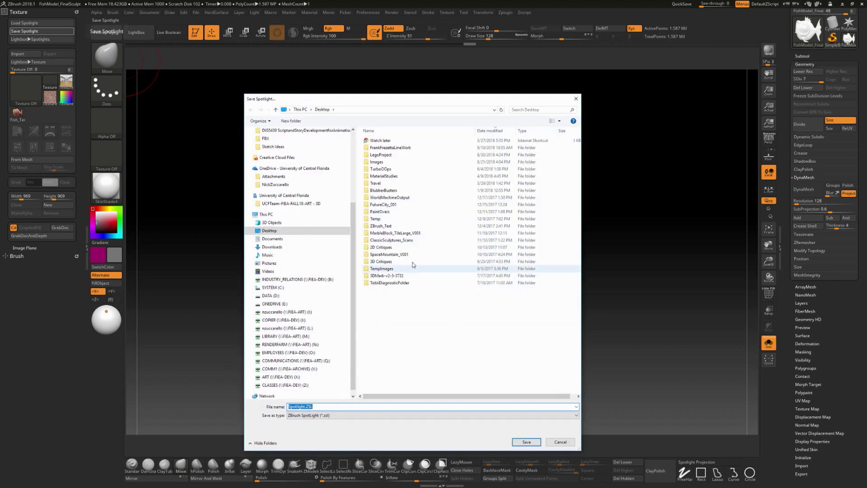
pyautogui.click(289, 406)
pyautogui.write('Fish_')
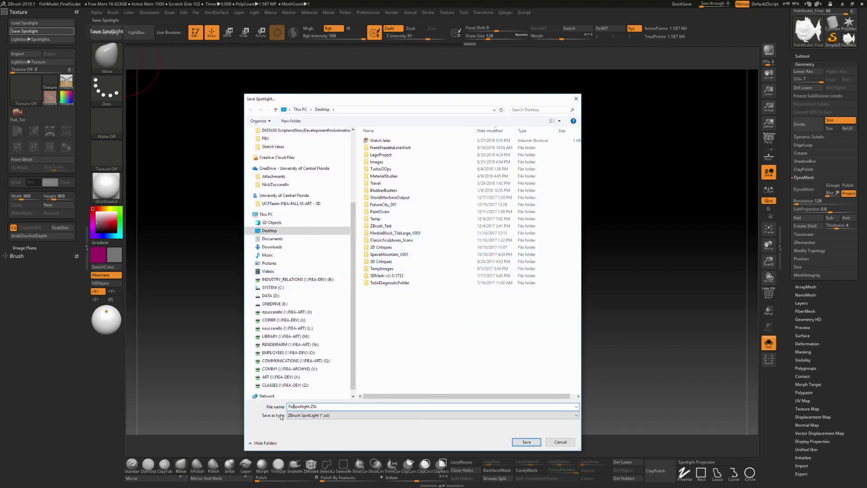
pyautogui.click(525, 441)
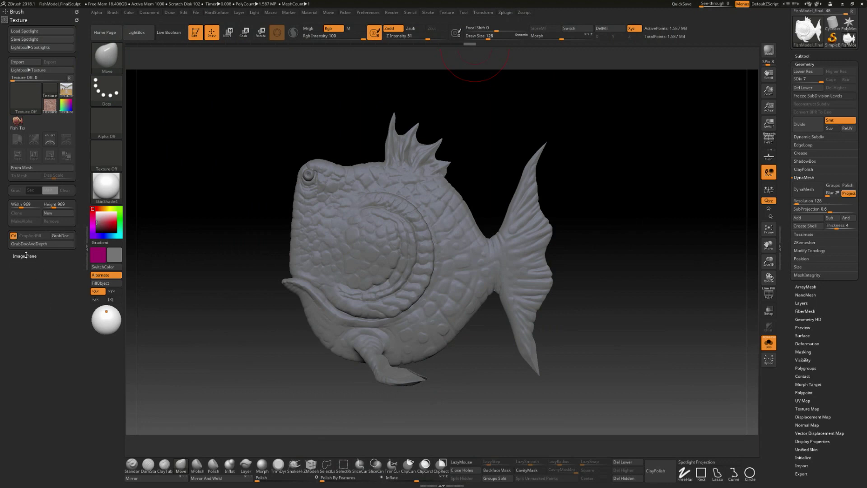
# - Expand the Image Plane options and load Fish_Temp.psd from the Desktop as an image plane behind the fish
pyautogui.click(30, 256)
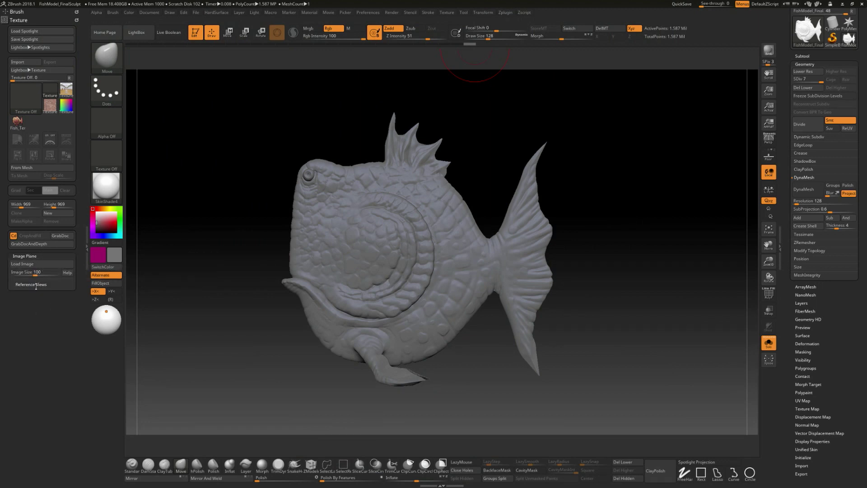
pyautogui.click(43, 264)
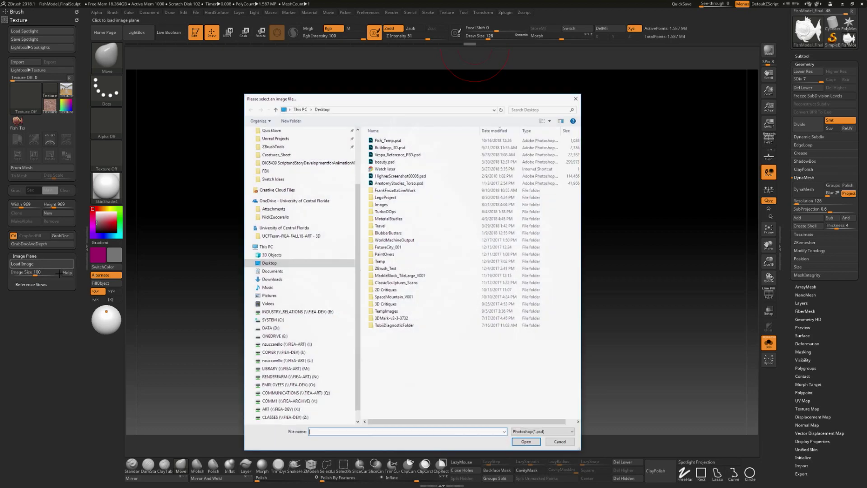
pyautogui.click(387, 140)
pyautogui.click(534, 441)
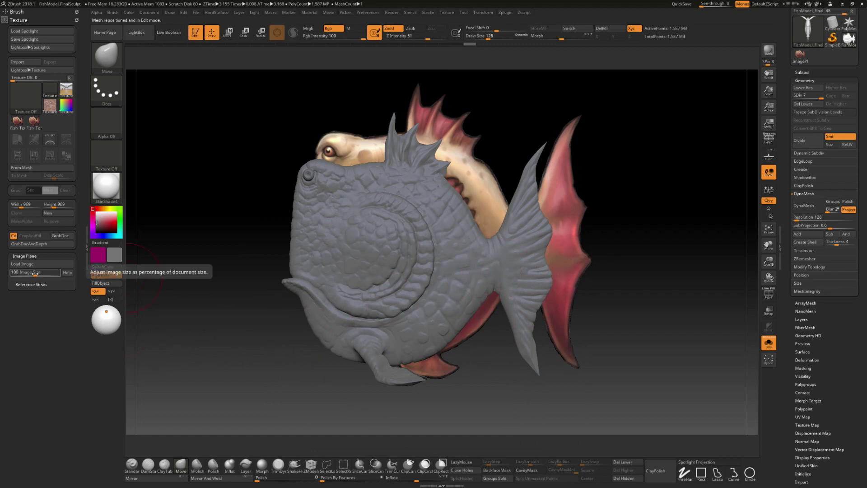
# - Reduce the image plane's Image Size to about 77 and load Fish_Temp.psd again at that size
pyautogui.click(35, 271)
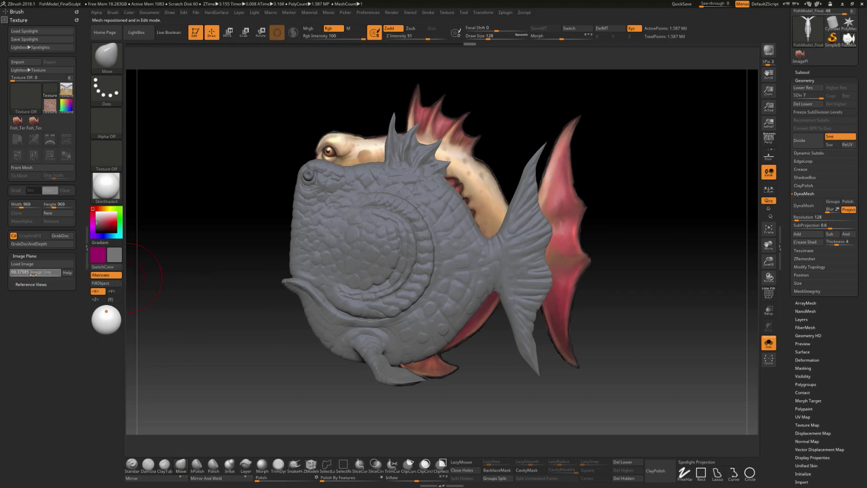
pyautogui.click(30, 273)
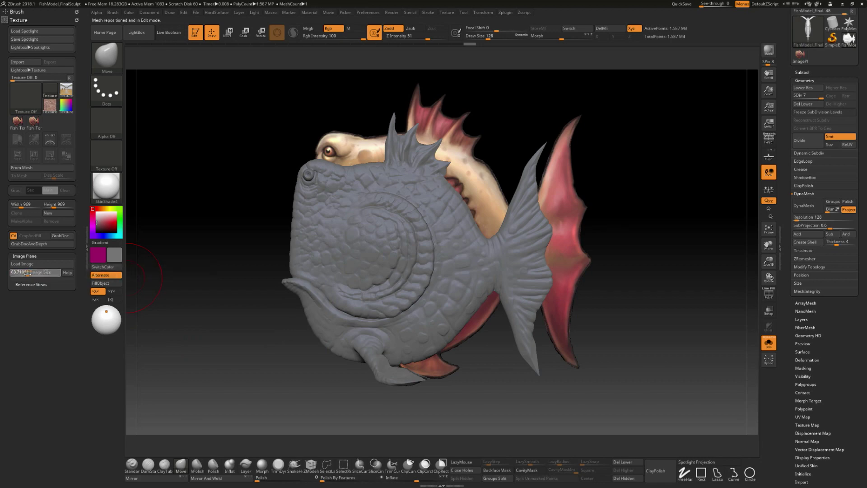
pyautogui.click(27, 264)
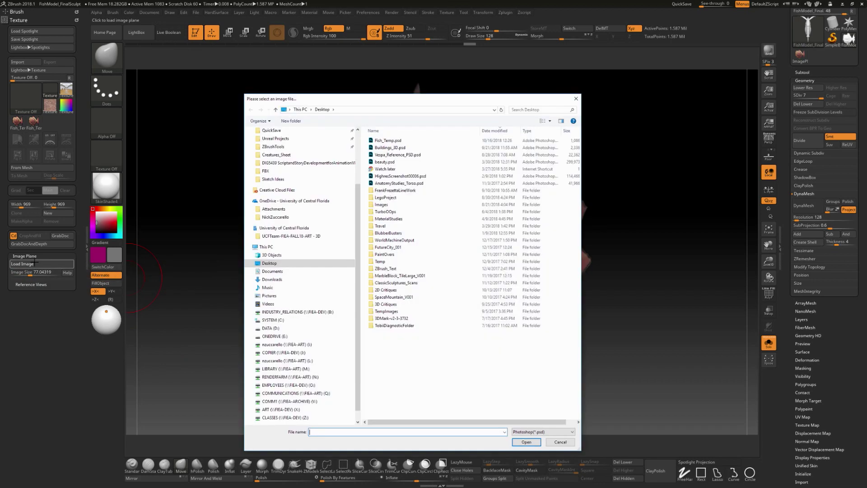
pyautogui.click(397, 143)
pyautogui.doubleClick(397, 144)
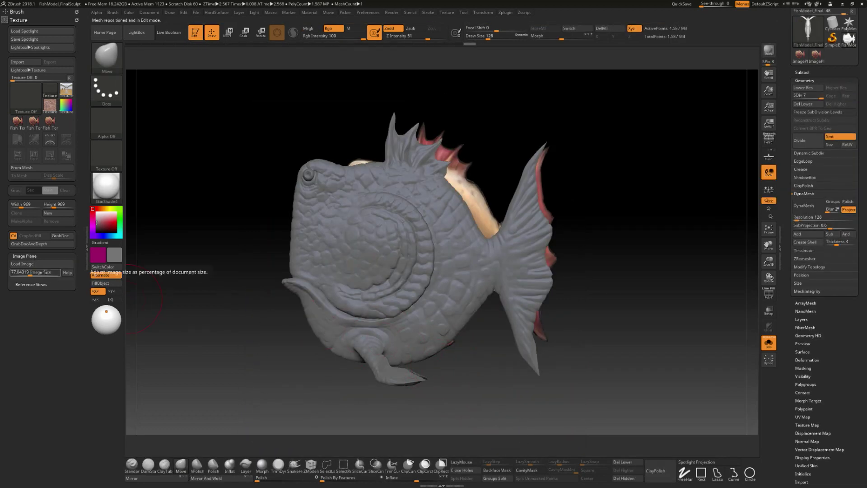
# - Set the Image Size back to 100 and reload Fish_Temp.psd as the image plane
pyautogui.moveTo(36, 272); pyautogui.dragTo(47, 270)
pyautogui.write('100')
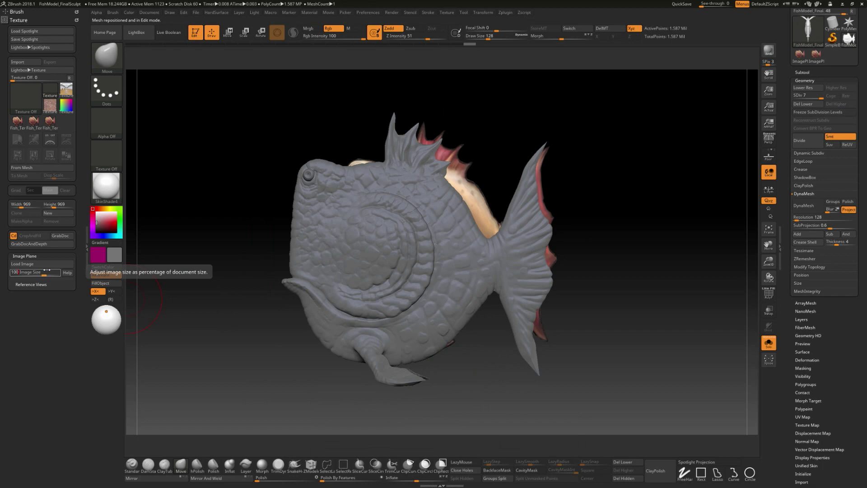
pyautogui.click(43, 264)
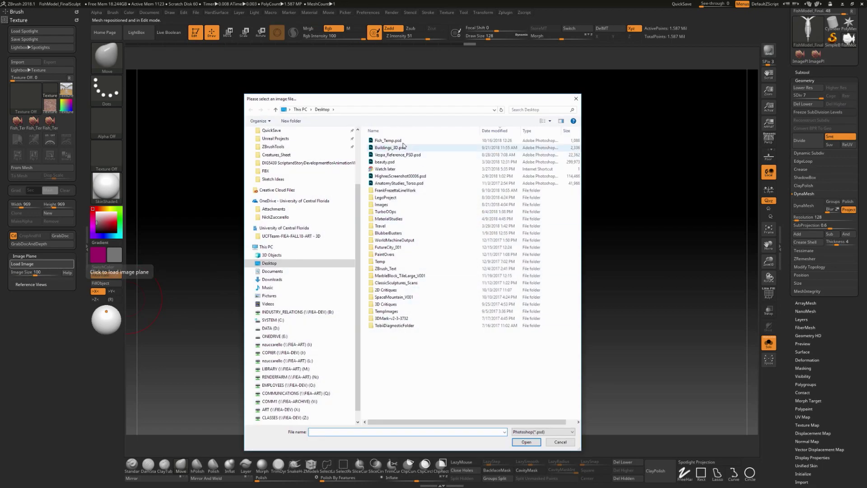
pyautogui.click(526, 441)
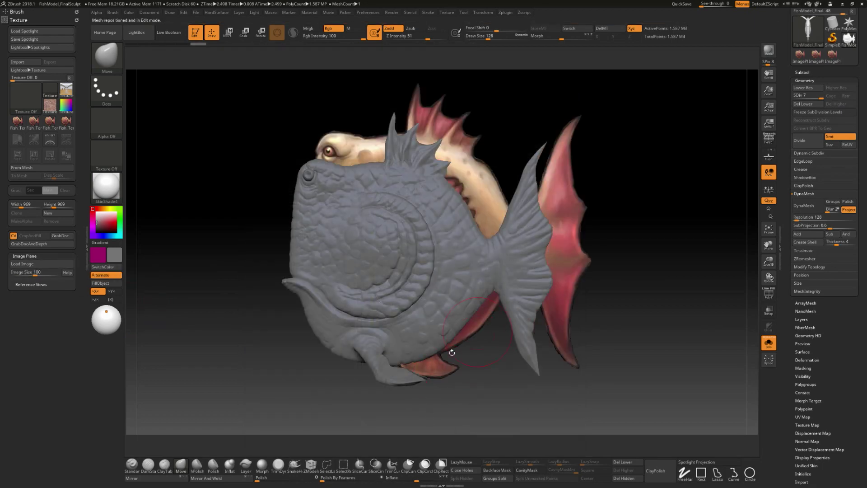
# - Expand the Reference Views options, show the Front view and orbit the fish to check how it behaves
pyautogui.click(37, 285)
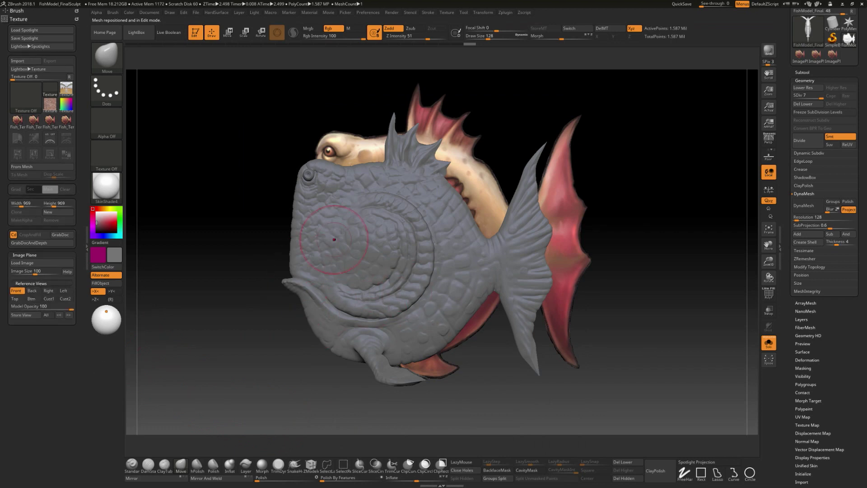
pyautogui.click(17, 291)
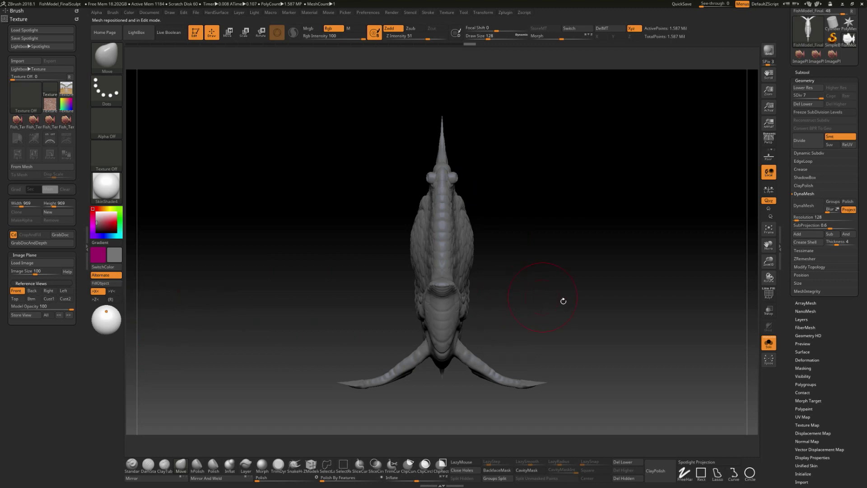
pyautogui.moveTo(607, 306); pyautogui.dragTo(569, 310)
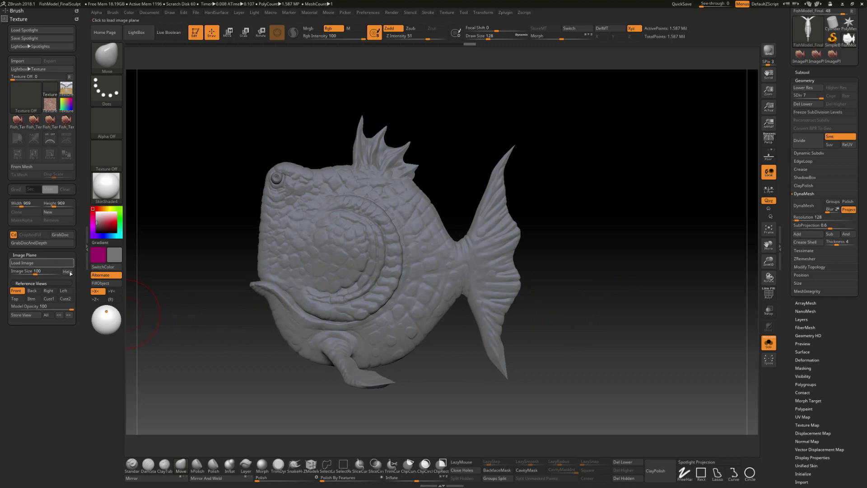
pyautogui.moveTo(242, 348); pyautogui.dragTo(313, 356)
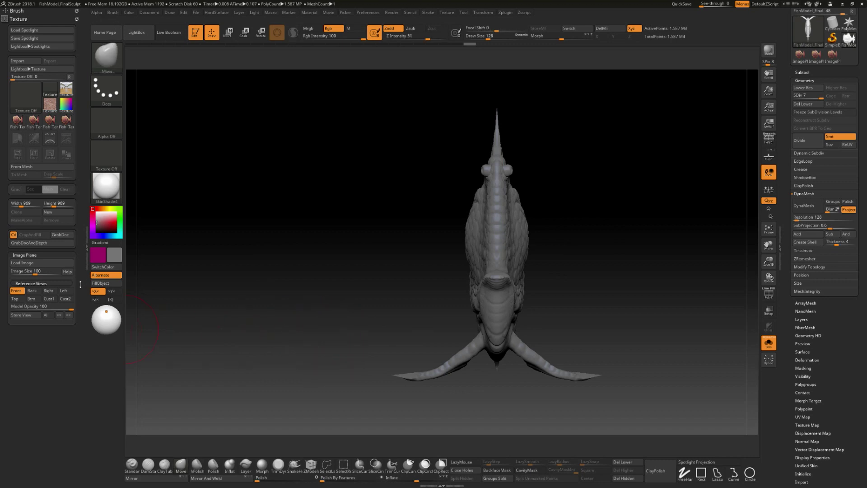
# - Switch to the Left reference view and load Fish_Temp.psd as its image plane
pyautogui.click(63, 291)
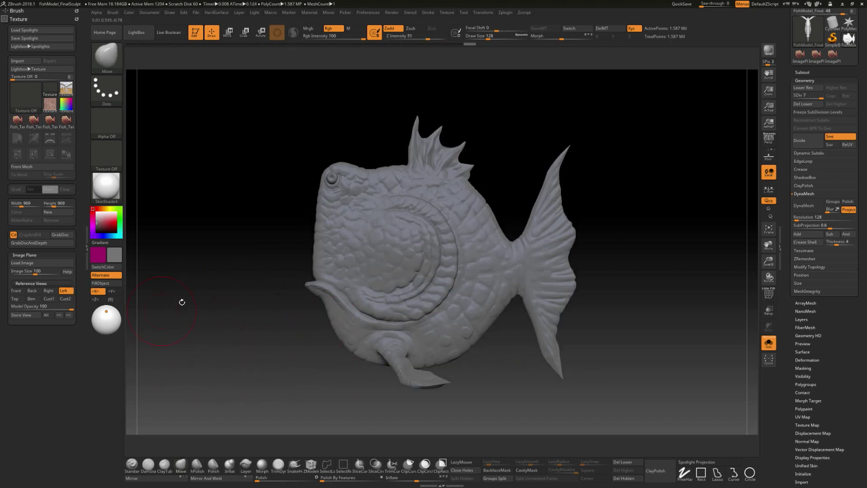
pyautogui.moveTo(293, 346); pyautogui.dragTo(319, 344)
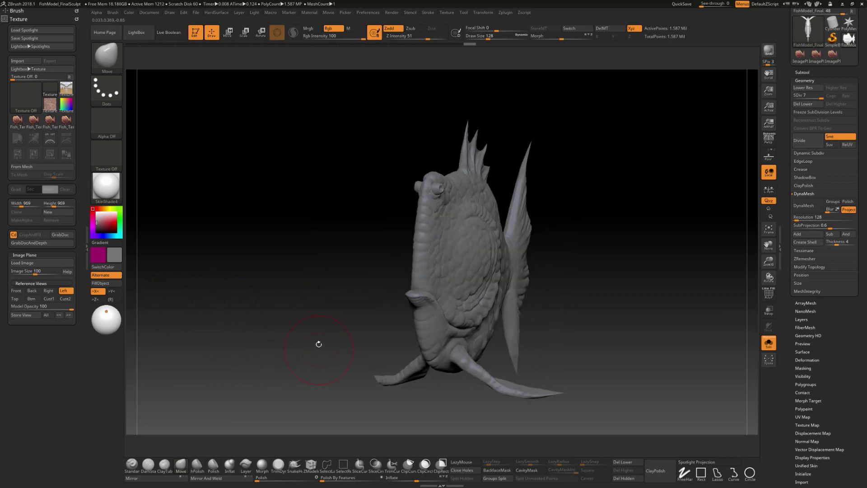
pyautogui.click(65, 291)
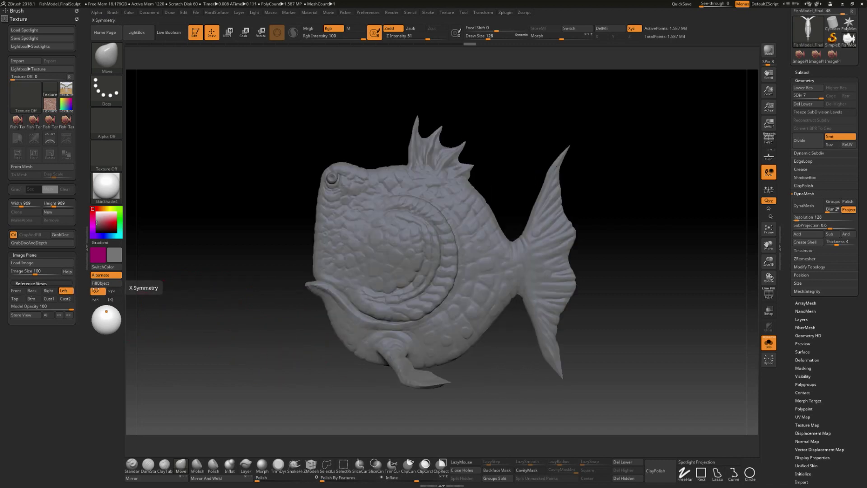
pyautogui.click(42, 262)
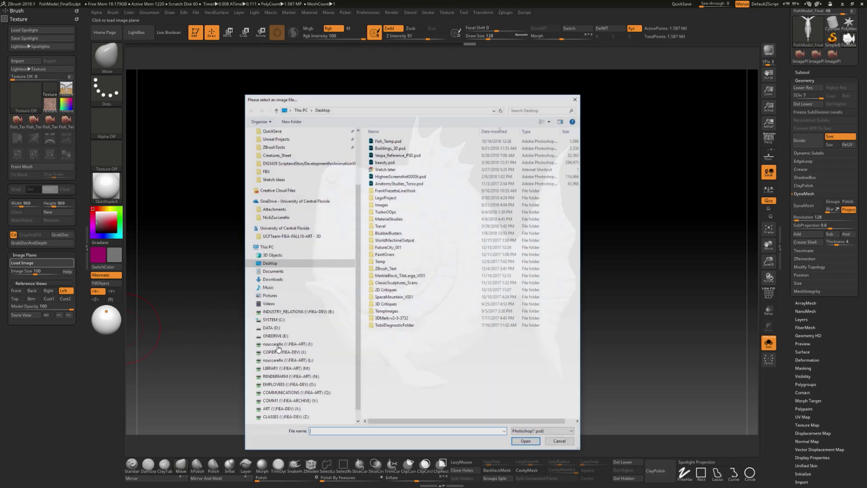
pyautogui.click(526, 441)
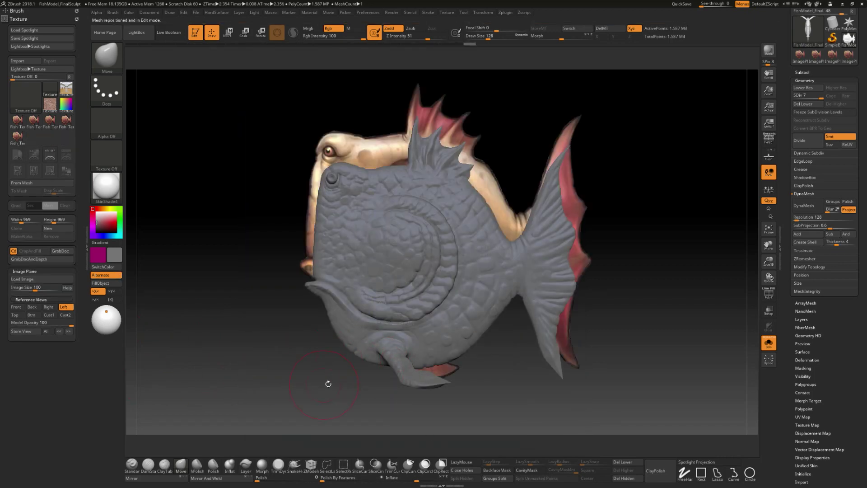
# - Align the fish with the reference image, set Model Opacity to 57 and store the Left view
pyautogui.moveTo(328, 383); pyautogui.dragTo(340, 370)
pyautogui.moveTo(71, 323); pyautogui.dragTo(46, 322)
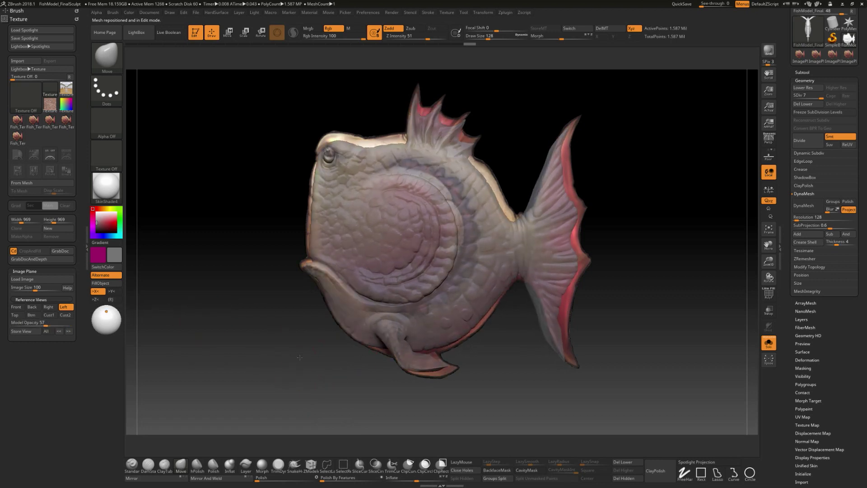
pyautogui.moveTo(299, 357); pyautogui.dragTo(324, 360)
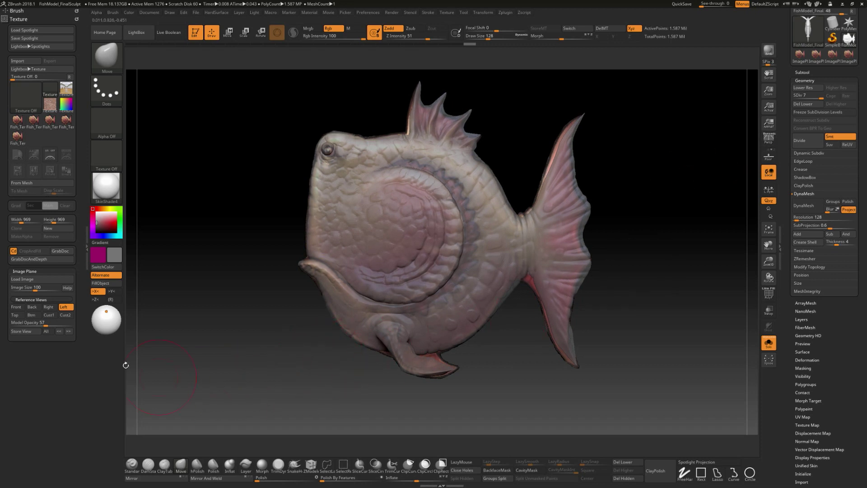
pyautogui.click(28, 332)
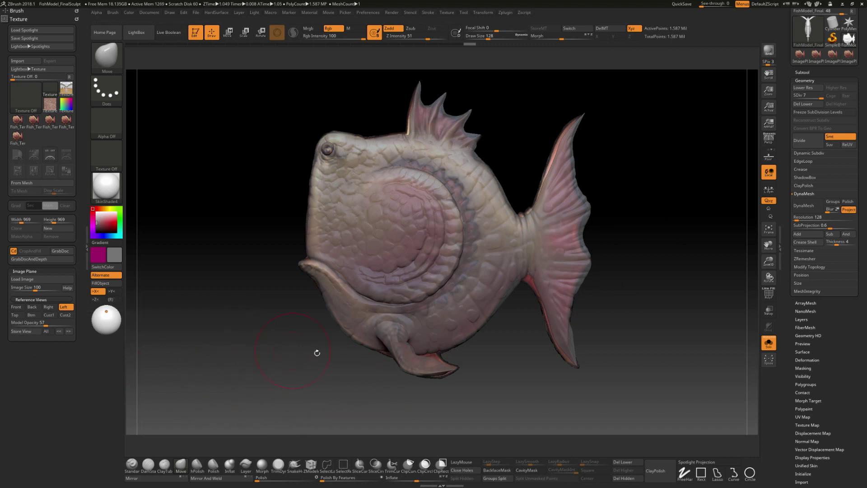
# - Check the stored reference views by switching between Front, Left and Custom 1 and cycling backwards and forwards
pyautogui.click(16, 307)
pyautogui.click(63, 306)
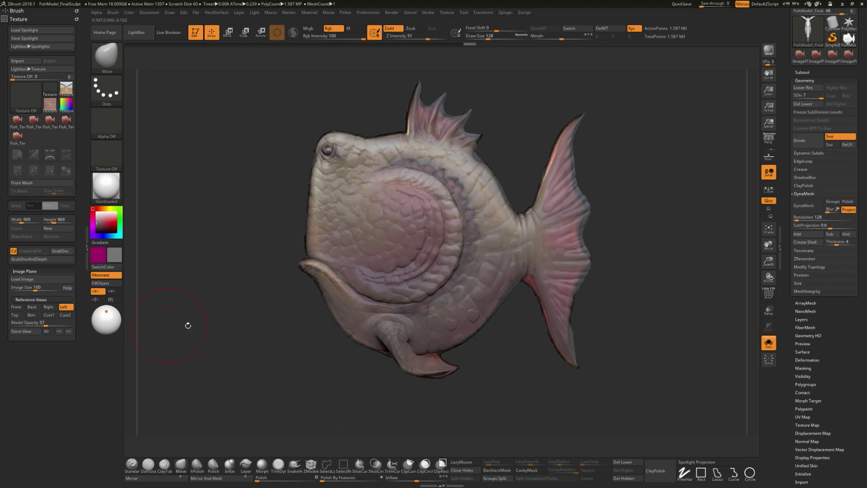
pyautogui.click(65, 333)
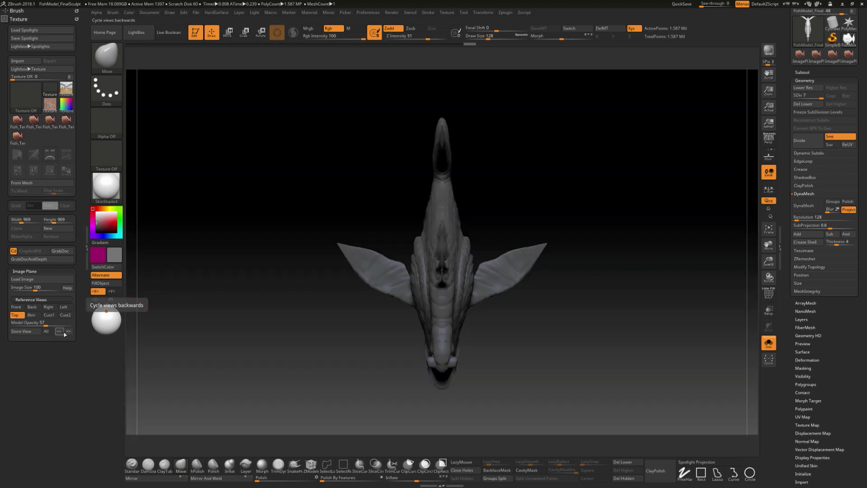
pyautogui.click(59, 331)
pyautogui.click(68, 331)
pyautogui.click(19, 306)
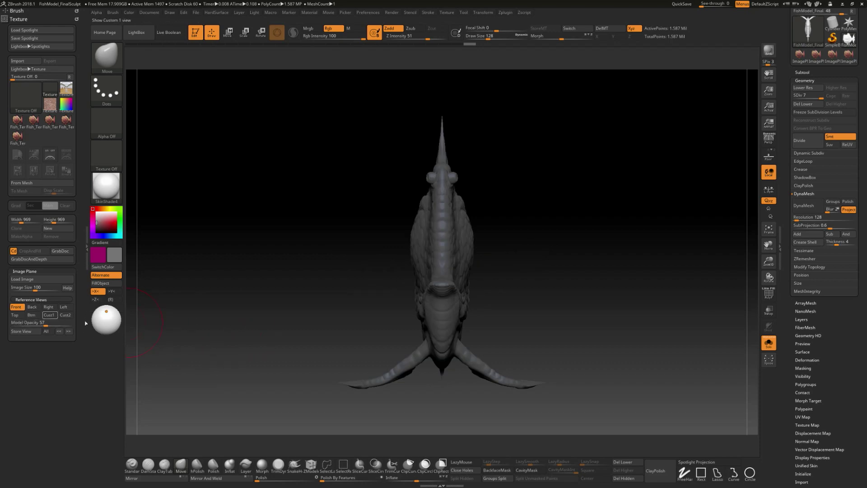
pyautogui.click(49, 314)
pyautogui.moveTo(565, 284); pyautogui.dragTo(605, 280)
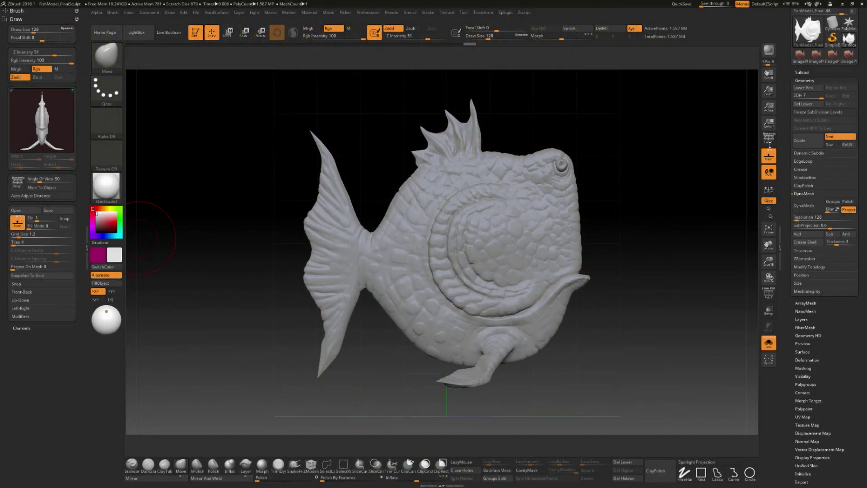
# - Compare the fish with perspective distortion on and off from several angles over the floor grid, and open the Draw palette
pyautogui.moveTo(673, 225); pyautogui.dragTo(685, 293)
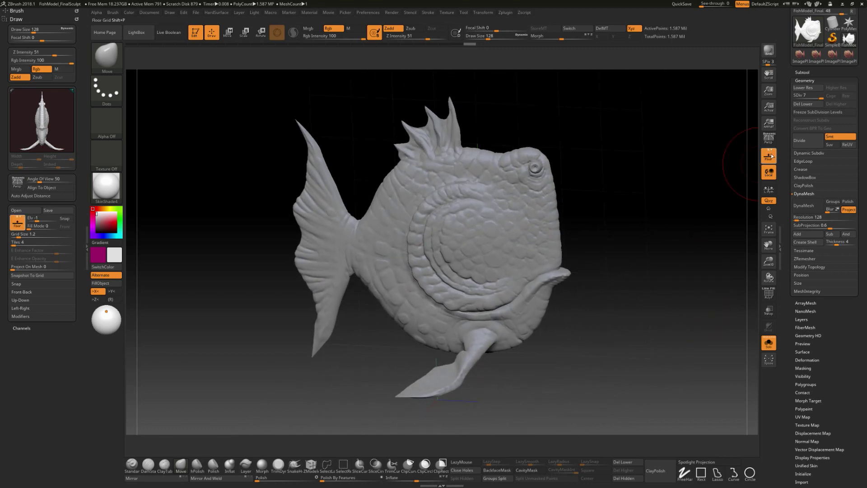
pyautogui.moveTo(691, 343); pyautogui.dragTo(680, 315)
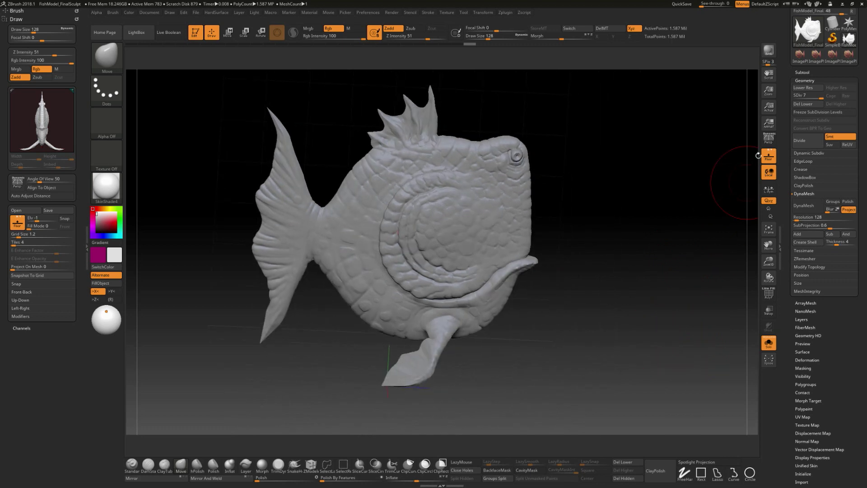
pyautogui.click(768, 138)
pyautogui.click(768, 138)
pyautogui.click(768, 138)
pyautogui.click(768, 138)
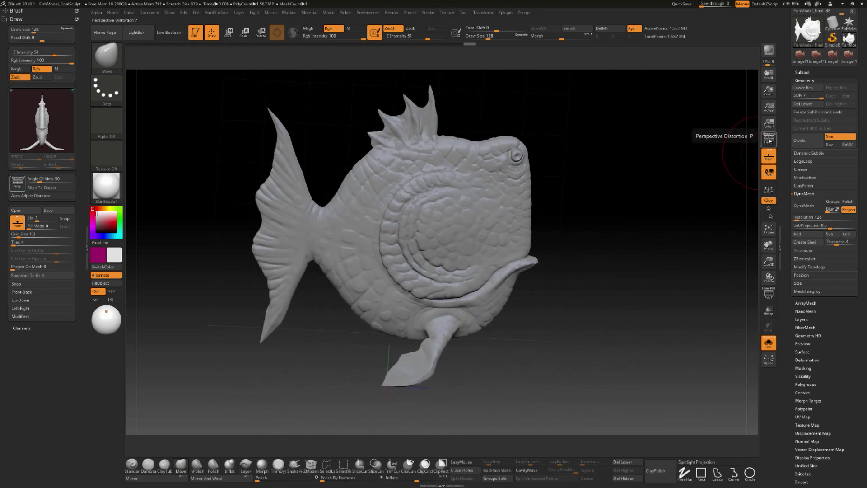
pyautogui.press('p')
pyautogui.press('p')
pyautogui.press('p')
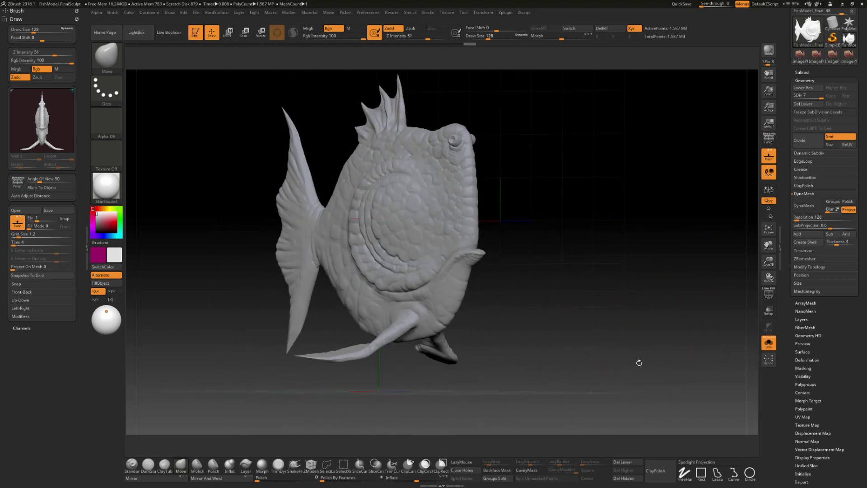
pyautogui.press('p')
pyautogui.press('p')
pyautogui.press('p')
pyautogui.press('p')
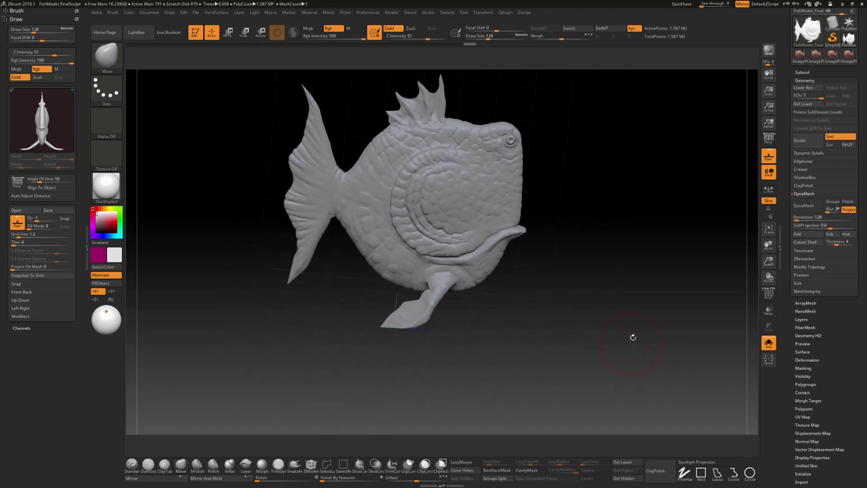
pyautogui.click(169, 13)
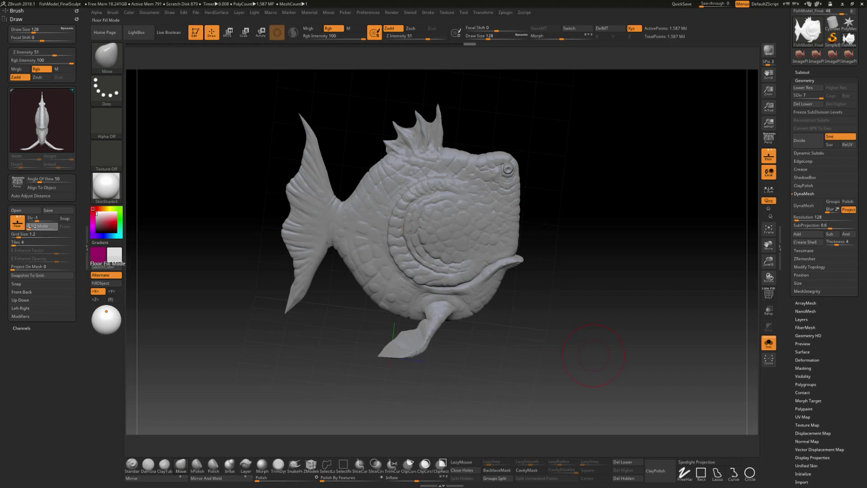
# - Try floor Grid Size values of 10 and 5 with Fill Mode 0, and set Grid Size to 2
pyautogui.moveTo(30, 229)
pyautogui.mouseDown()
pyautogui.moveTo(52, 228)
pyautogui.moveTo(29, 229)
pyautogui.mouseUp()
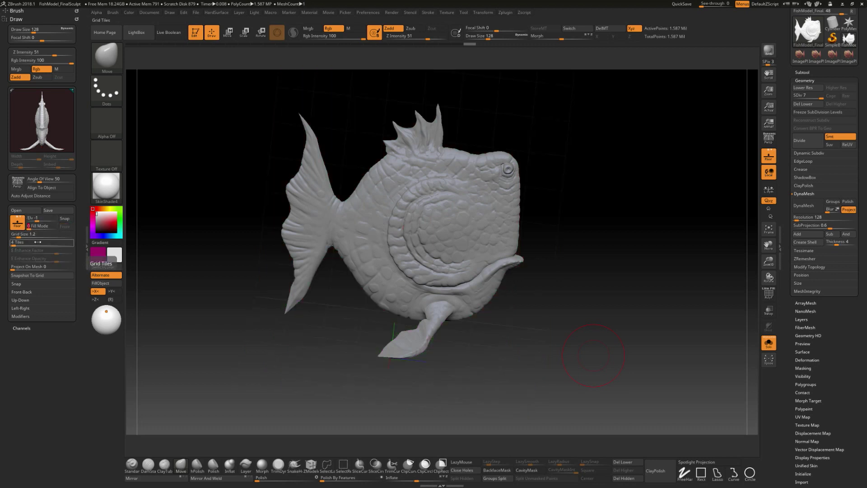
pyautogui.click(32, 233)
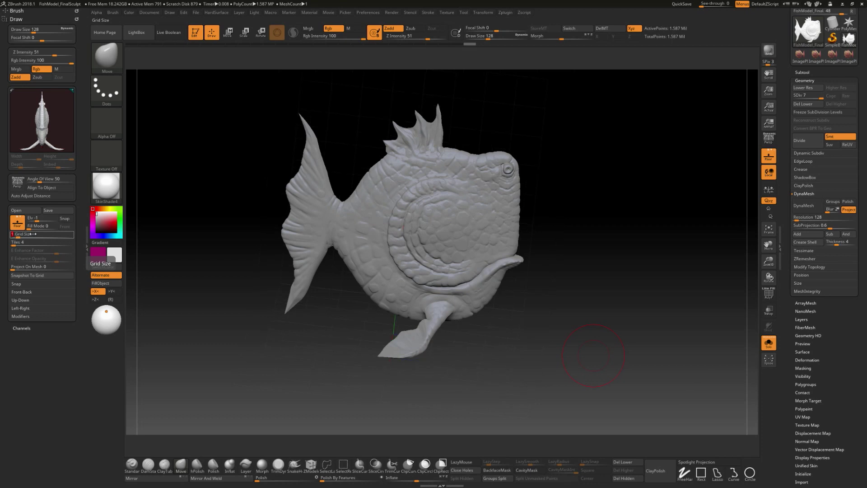
pyautogui.write('10')
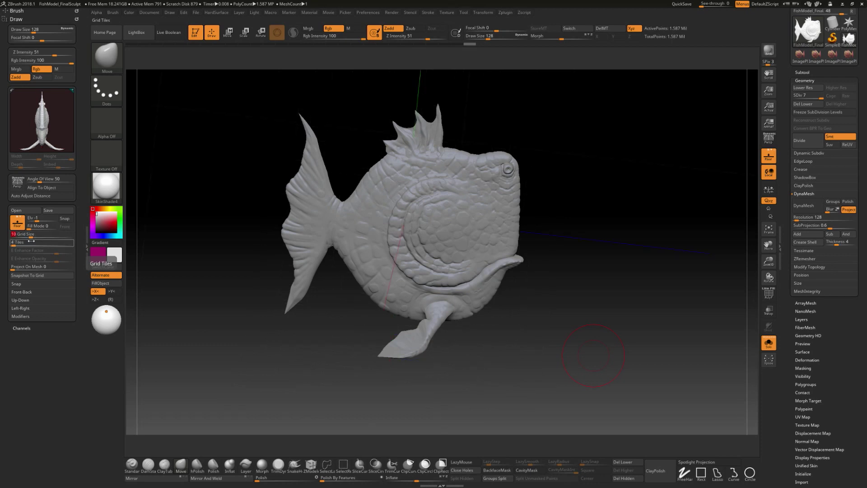
pyautogui.write('5')
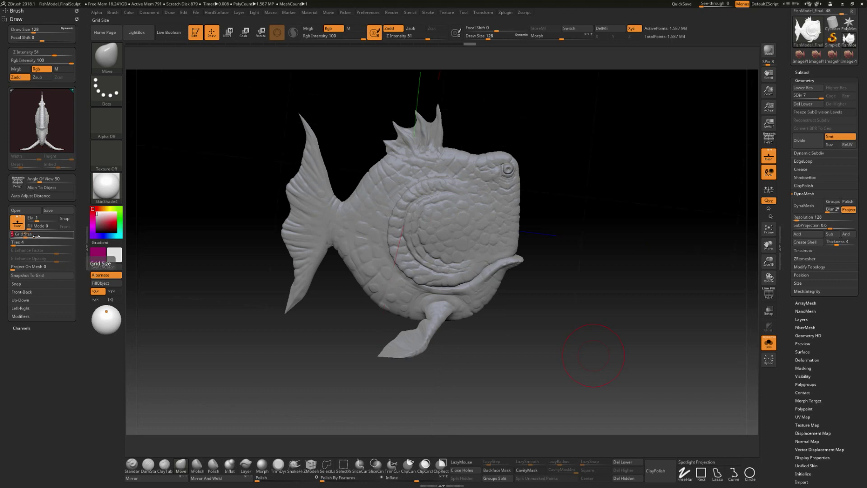
pyautogui.press('Return')
pyautogui.keyDown('alt'); pyautogui.moveTo(623, 337); pyautogui.dragTo(616, 268); pyautogui.keyUp('alt')
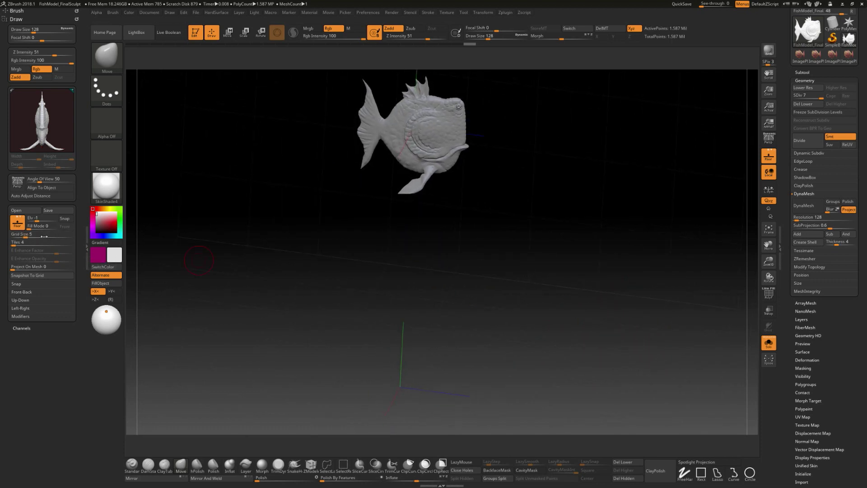
pyautogui.write('2')
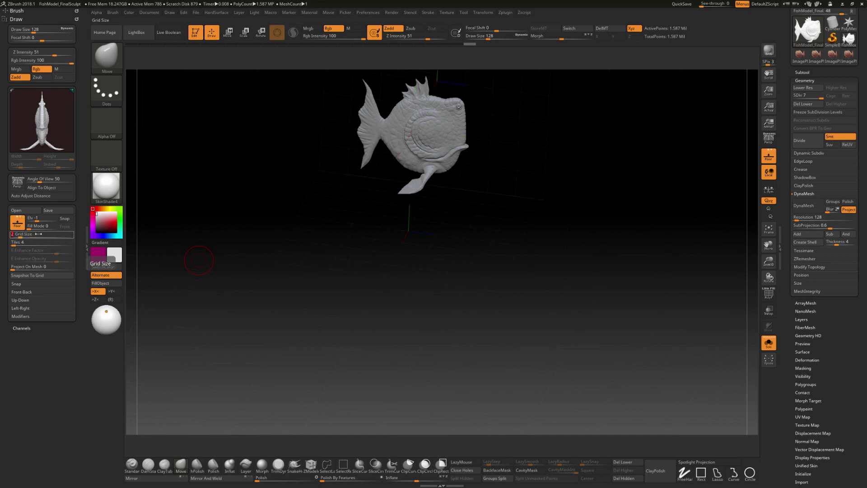
pyautogui.press('Return')
# - Try the floor grid with 2 and 3 tiles and return Tiles to 4
pyautogui.keyDown('alt'); pyautogui.moveTo(346, 290); pyautogui.dragTo(322, 342); pyautogui.keyUp('alt')
pyautogui.write('2 ')
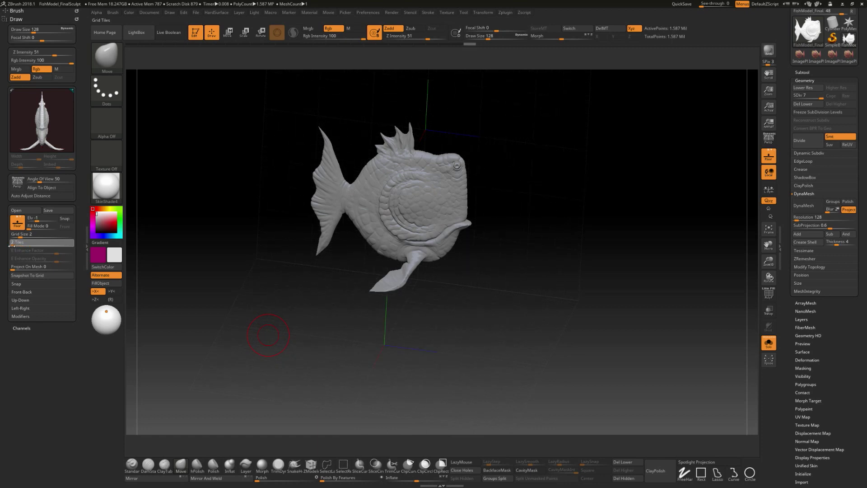
pyautogui.write('3')
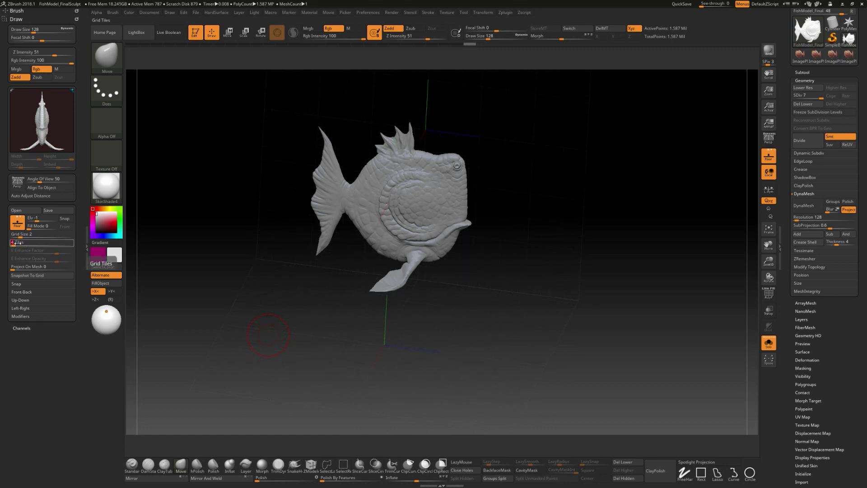
pyautogui.press('Return')
pyautogui.moveTo(414, 373); pyautogui.dragTo(501, 360)
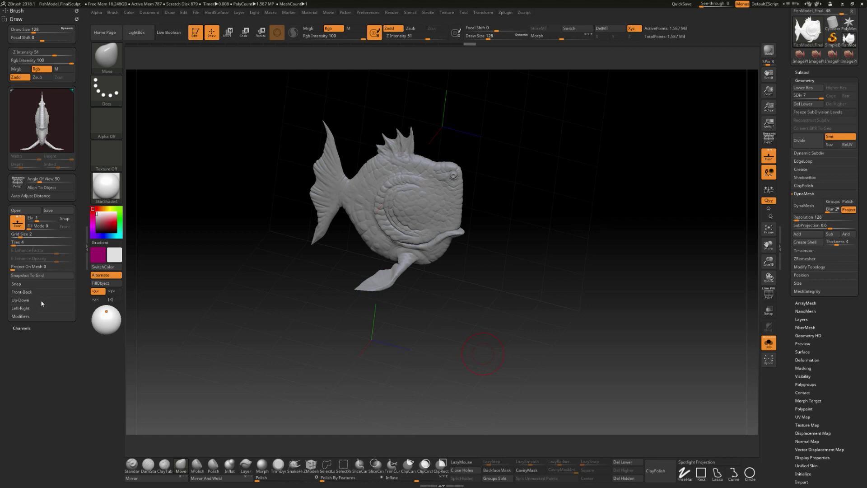
# - Assign the Fish_Temp texture as Map1 of the floor's Left-Right grid plane
pyautogui.click(22, 308)
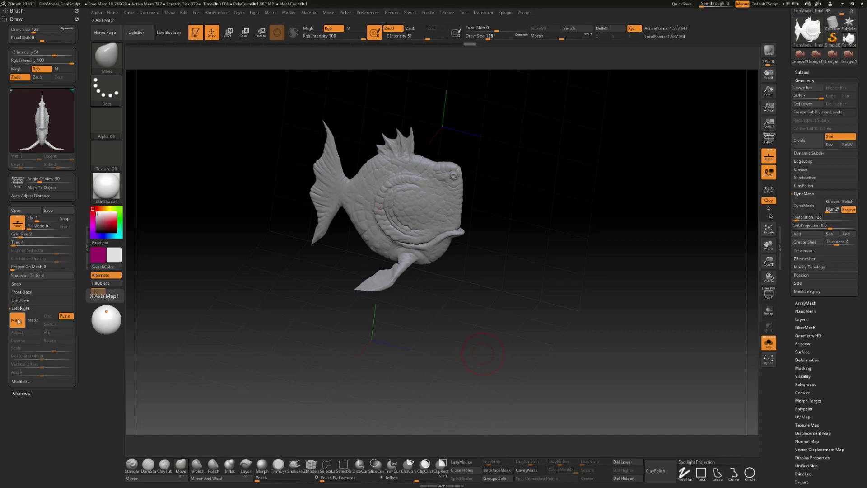
pyautogui.click(18, 321)
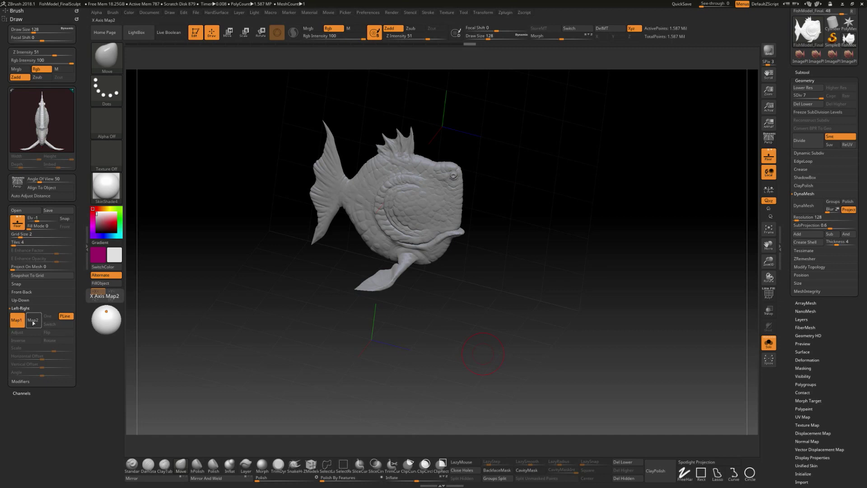
pyautogui.click(446, 13)
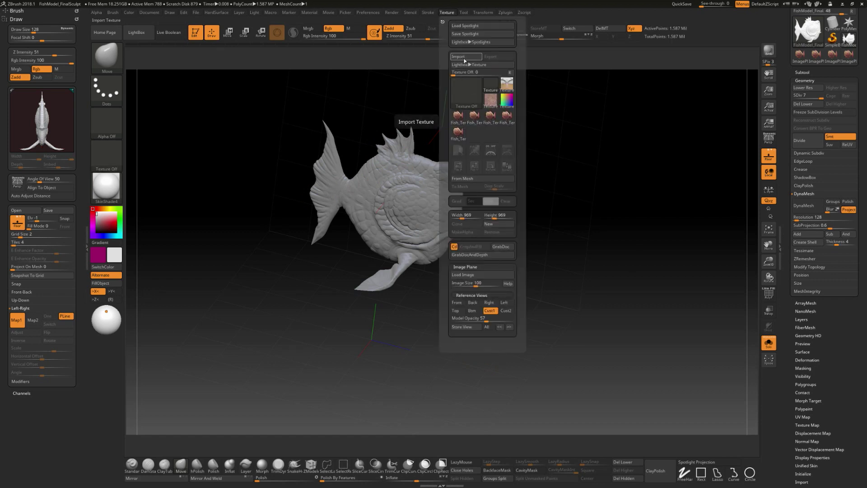
pyautogui.moveTo(498, 124)
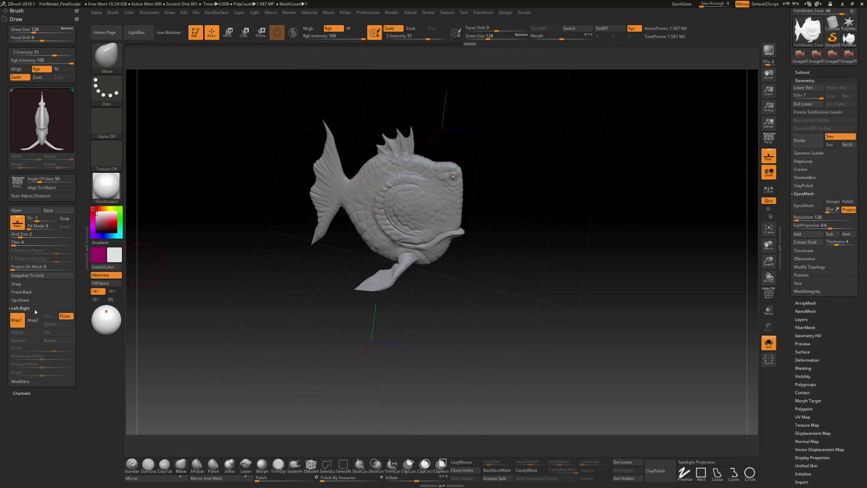
pyautogui.click(115, 161)
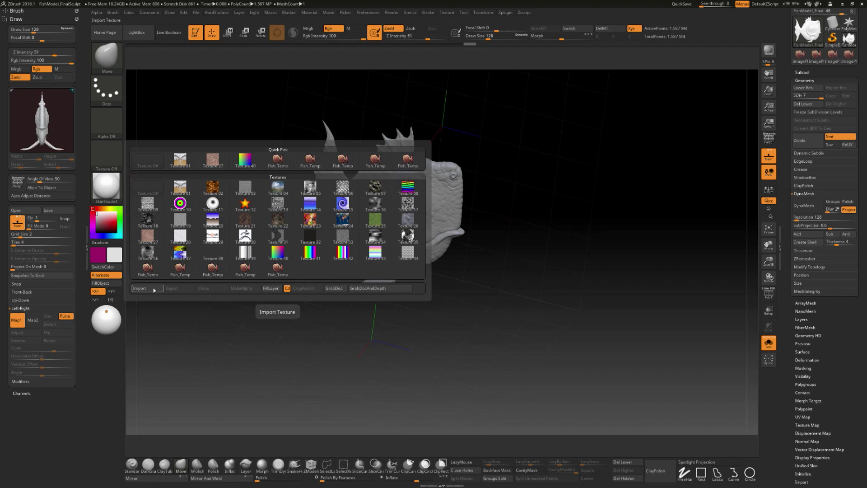
pyautogui.click(19, 322)
pyautogui.click(159, 329)
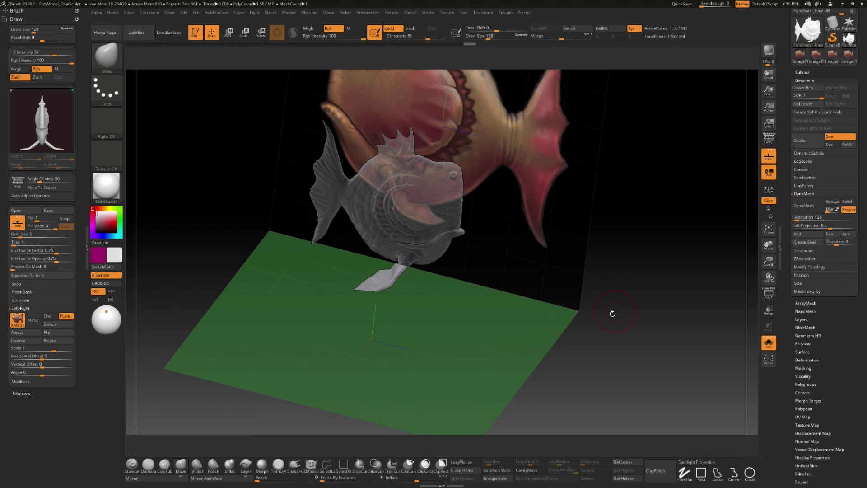
# - Snap the floor grid planes to the fish mesh and orbit towards its side
pyautogui.keyDown('shift'); pyautogui.moveTo(636, 298); pyautogui.dragTo(433, 344); pyautogui.keyUp('shift')
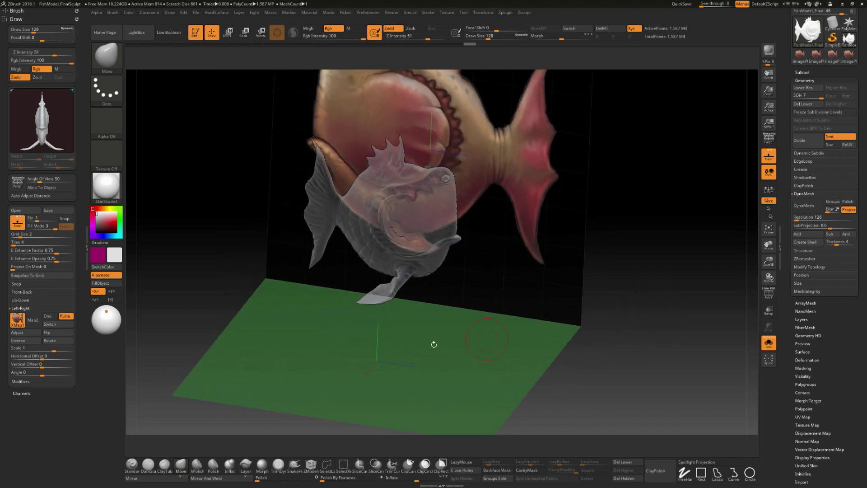
pyautogui.click(22, 284)
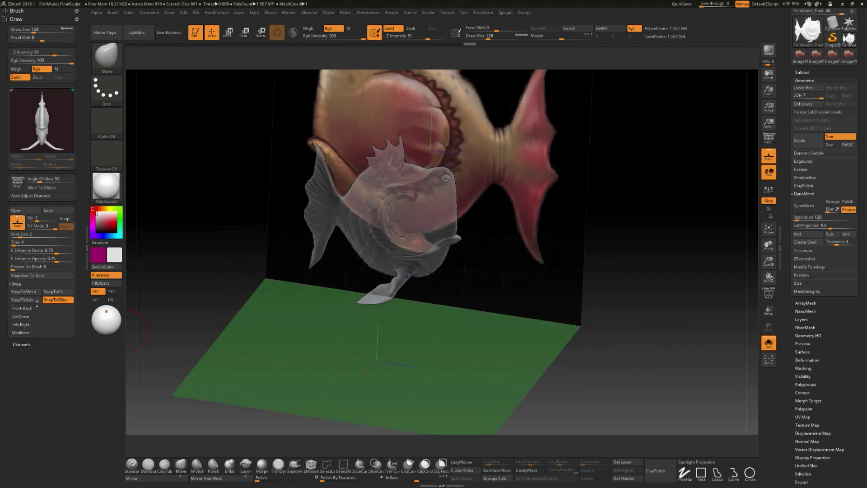
pyautogui.click(33, 291)
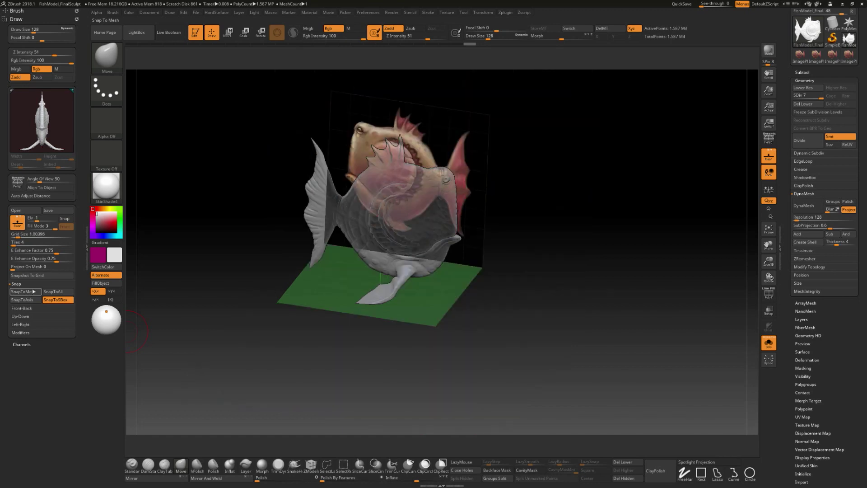
pyautogui.keyDown('shift'); pyautogui.moveTo(404, 364); pyautogui.dragTo(486, 364); pyautogui.keyUp('shift')
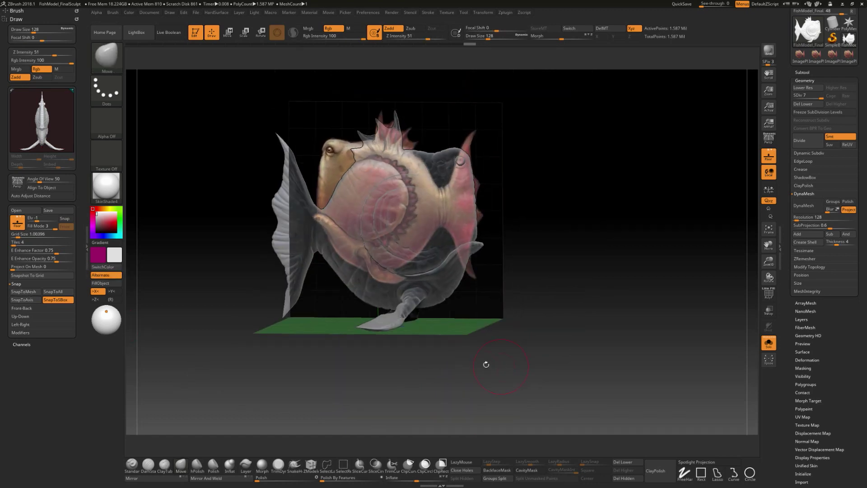
# - Switch the Left-Right Map1 and Map2 images and back, and flip the fish image to face the sculpt's direction
pyautogui.click(25, 324)
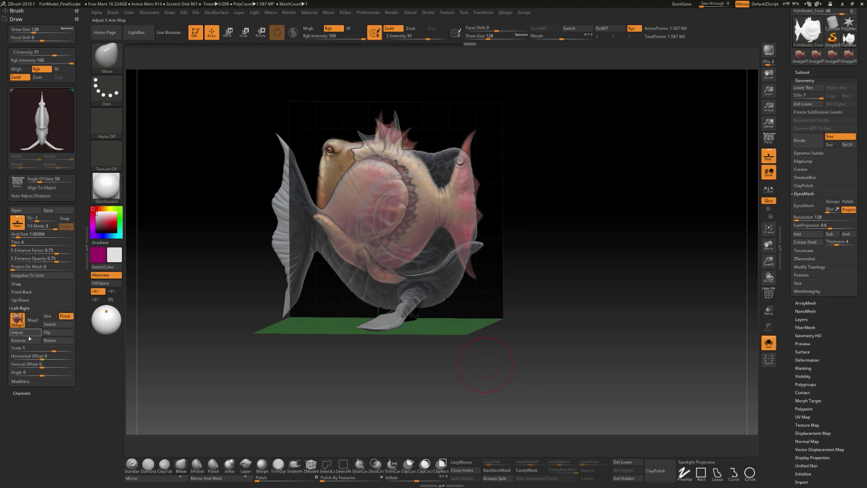
pyautogui.click(57, 324)
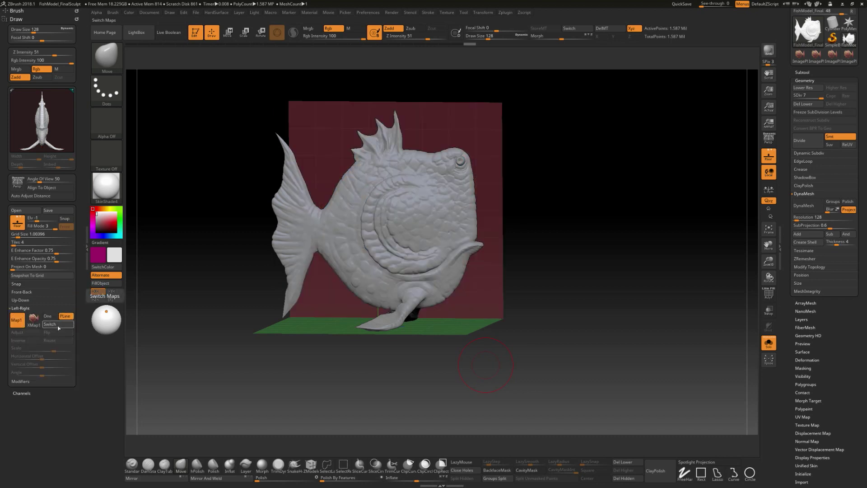
pyautogui.click(57, 325)
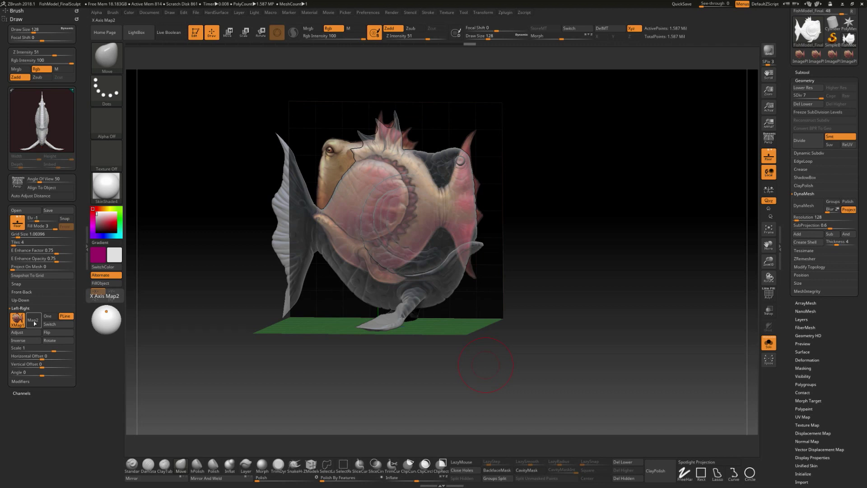
pyautogui.click(55, 332)
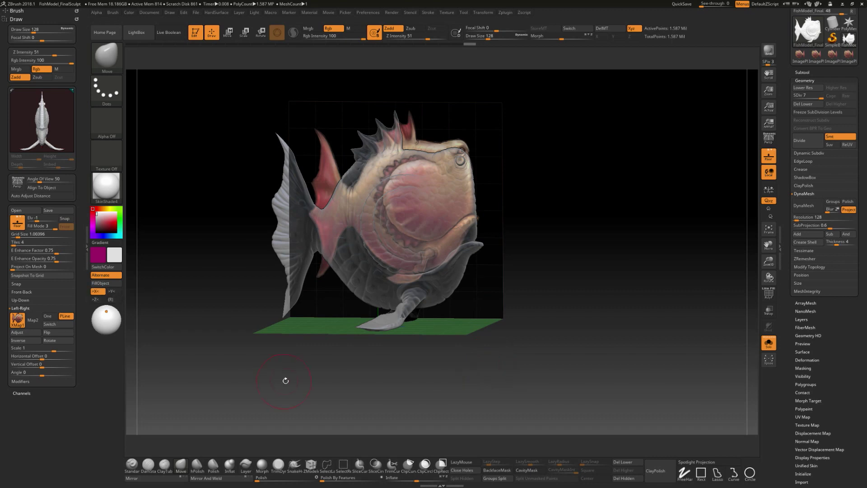
# - Align the Left-Right image with the fish in side view using Scale 1.24366, Horizontal Offset 0.00591 and Vertical Offset 0.17649
pyautogui.moveTo(289, 385); pyautogui.dragTo(302, 379)
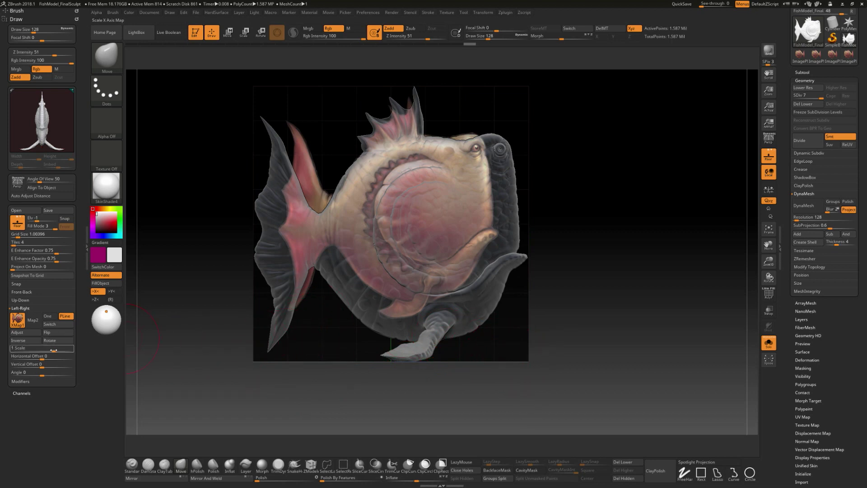
pyautogui.moveTo(54, 350)
pyautogui.mouseDown()
pyautogui.moveTo(44, 364)
pyautogui.moveTo(52, 364)
pyautogui.moveTo(37, 357)
pyautogui.moveTo(59, 349)
pyautogui.moveTo(55, 365)
pyautogui.moveTo(43, 356)
pyautogui.moveTo(54, 367)
pyautogui.mouseUp()
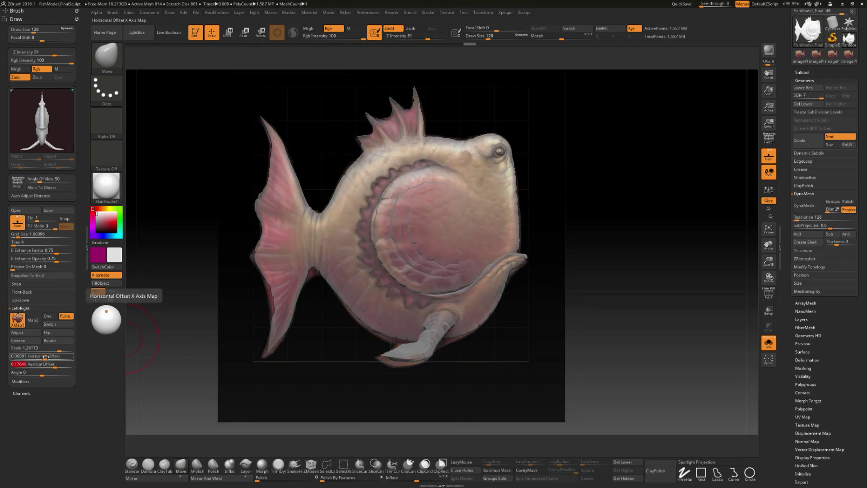
pyautogui.moveTo(58, 350); pyautogui.dragTo(58, 350)
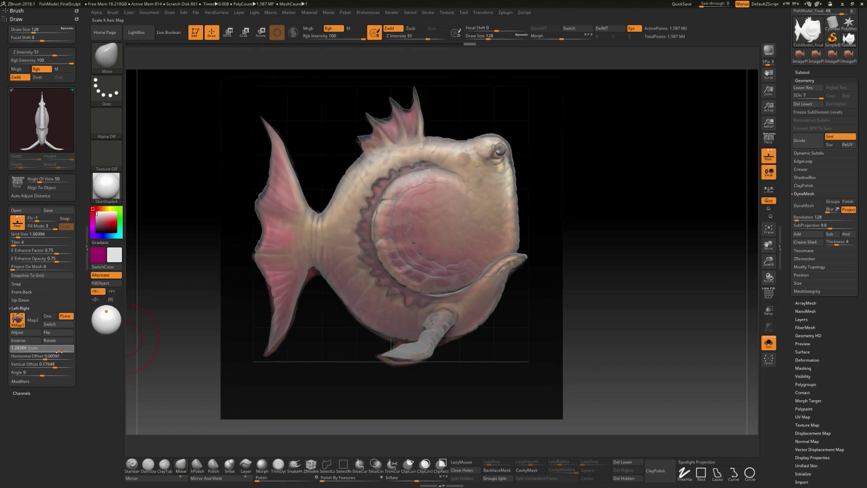
pyautogui.click(59, 351)
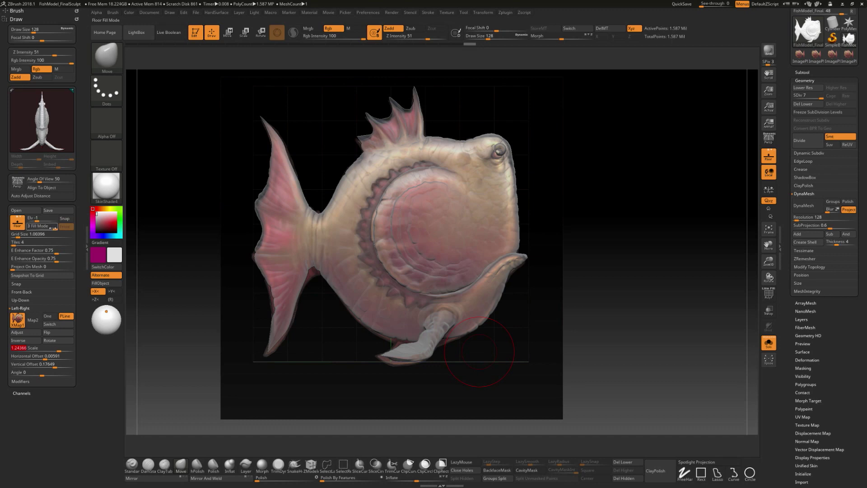
# - Compare floor Fill Mode 1 and 2, keep Fill Mode 2, and set Grid Size to 1
pyautogui.moveTo(54, 228)
pyautogui.mouseDown()
pyautogui.moveTo(35, 228)
pyautogui.moveTo(49, 228)
pyautogui.mouseUp()
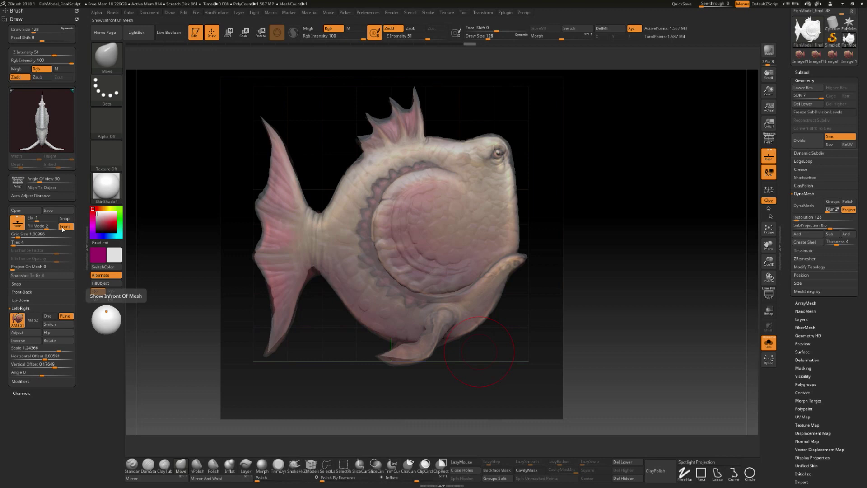
pyautogui.click(40, 227)
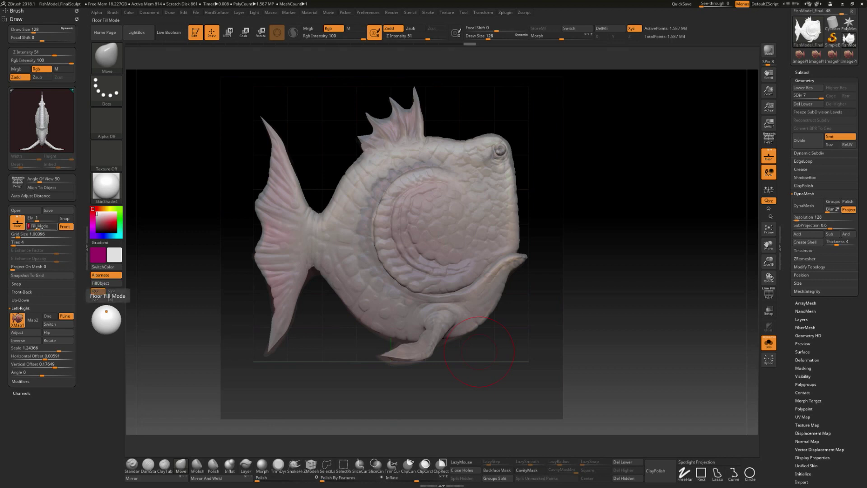
pyautogui.click(40, 228)
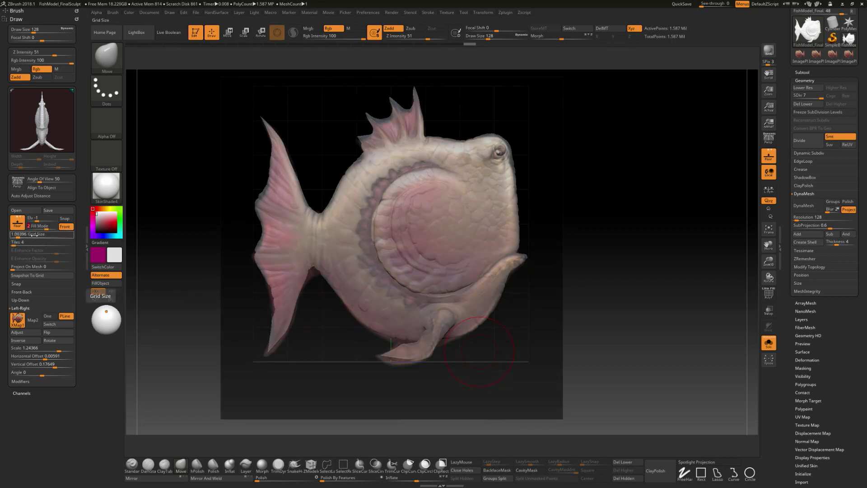
pyautogui.moveTo(34, 234); pyautogui.dragTo(35, 234)
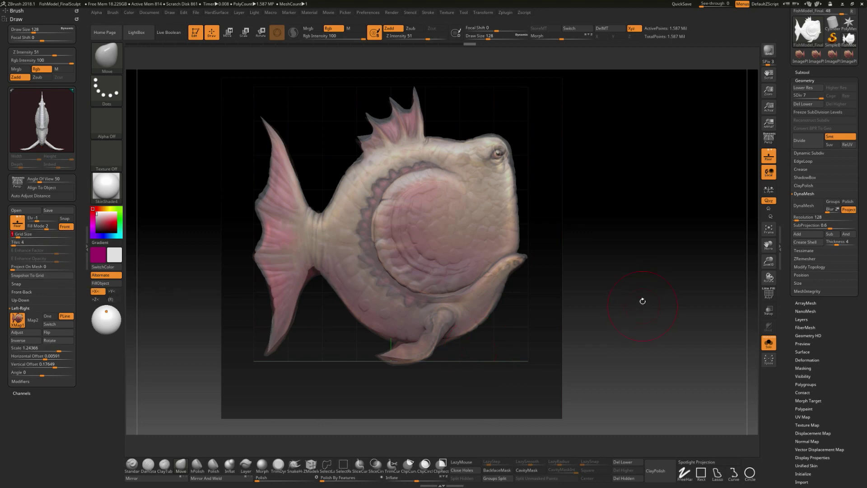
# - Use one map for both sides of the Left-Right plane and inspect the image in front of the fish from several angles
pyautogui.moveTo(651, 291)
pyautogui.mouseDown()
pyautogui.moveTo(651, 307)
pyautogui.moveTo(655, 295)
pyautogui.moveTo(645, 298)
pyautogui.mouseUp()
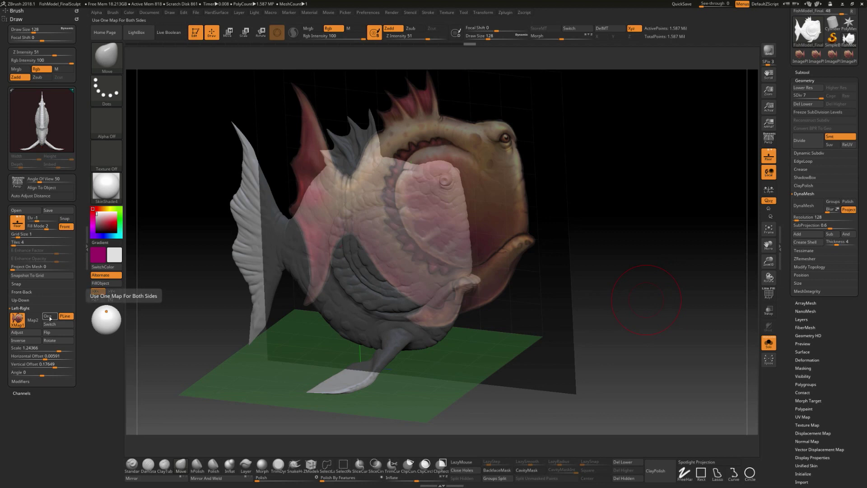
pyautogui.click(49, 316)
pyautogui.moveTo(26, 321)
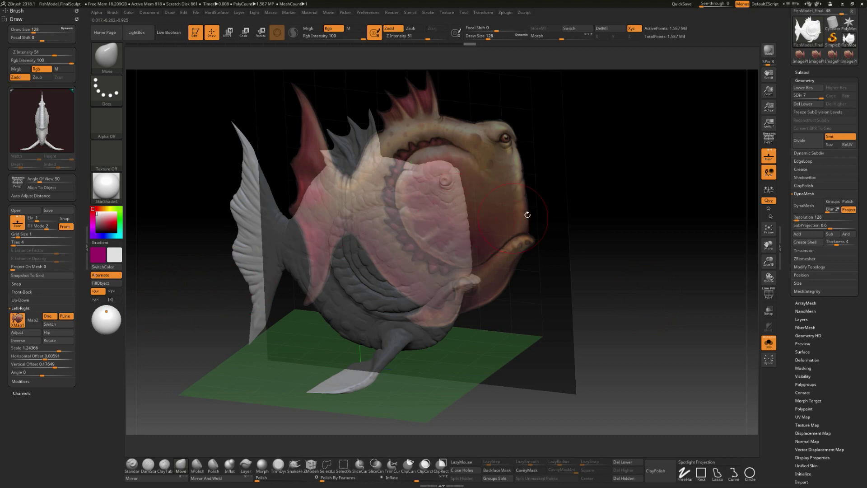
pyautogui.moveTo(452, 205); pyautogui.dragTo(418, 230)
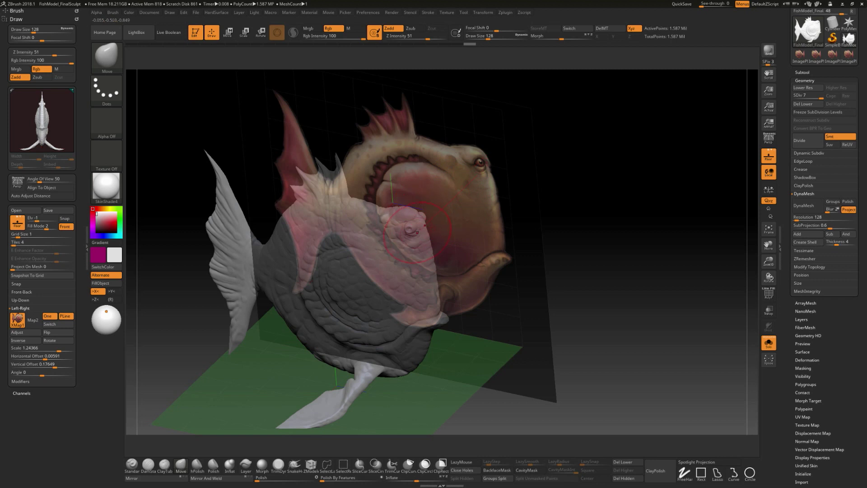
pyautogui.moveTo(581, 265); pyautogui.dragTo(593, 268)
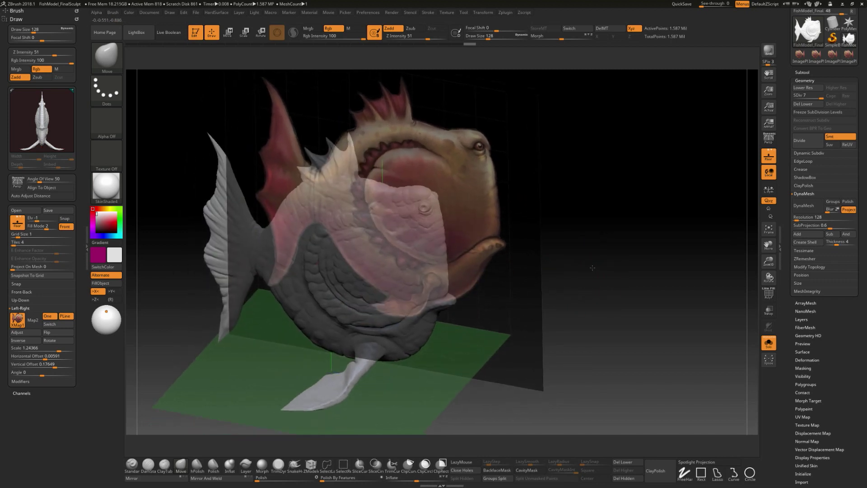
# - Set the floor Fill Mode to 1 and check the Left-Right image overlay on the fish from several angles
pyautogui.click(42, 226)
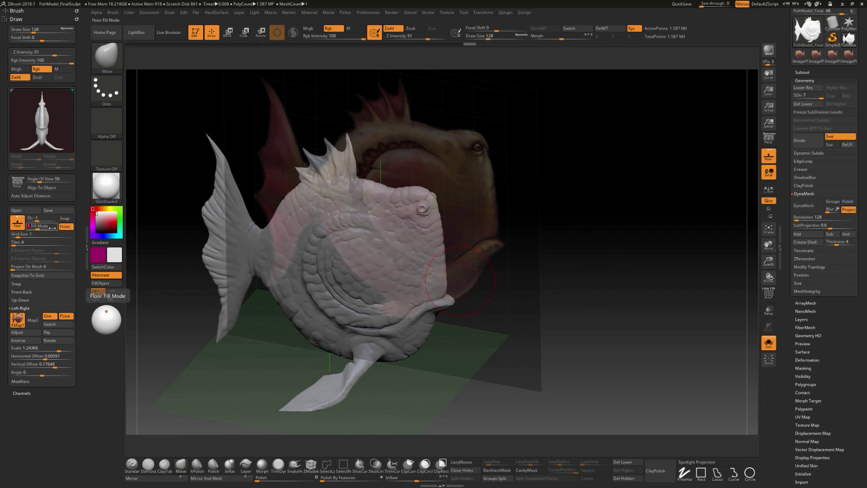
pyautogui.moveTo(53, 227); pyautogui.dragTo(38, 228)
pyautogui.moveTo(594, 302); pyautogui.dragTo(589, 306)
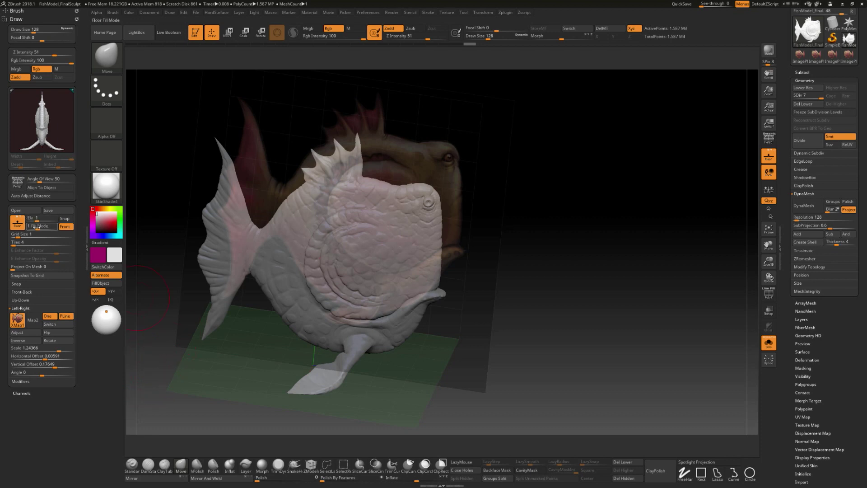
pyautogui.moveTo(38, 228); pyautogui.dragTo(26, 228)
pyautogui.moveTo(377, 345); pyautogui.dragTo(696, 285)
# - Turn off the floor grid, inspect the bare fish sculpt, and review the Image Plane reference view options
pyautogui.click(769, 156)
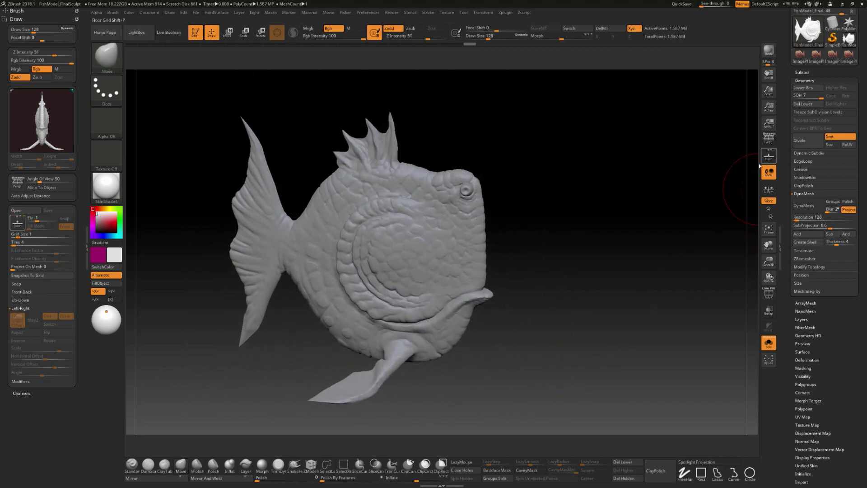
pyautogui.moveTo(575, 352); pyautogui.dragTo(593, 355)
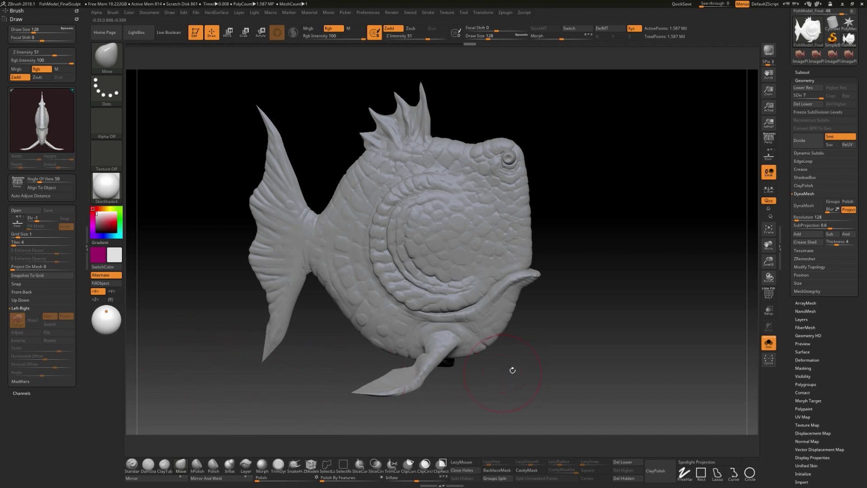
pyautogui.moveTo(616, 333); pyautogui.dragTo(222, 271)
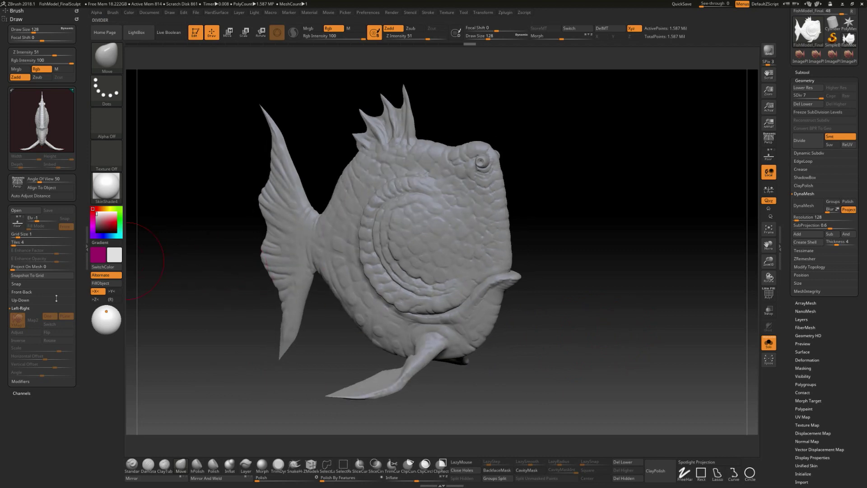
pyautogui.moveTo(20, 325)
pyautogui.click(442, 13)
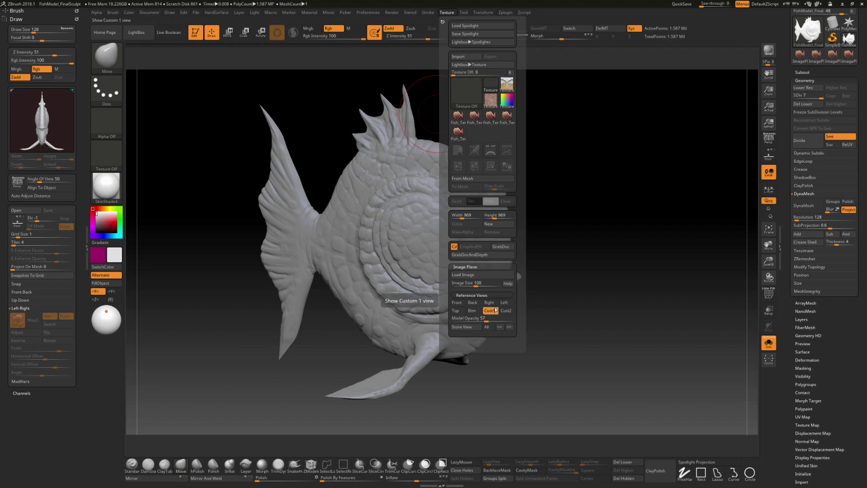
# - Switch to Photoshop to view the Items_Sheet.psd concept art
pyautogui.press('super')
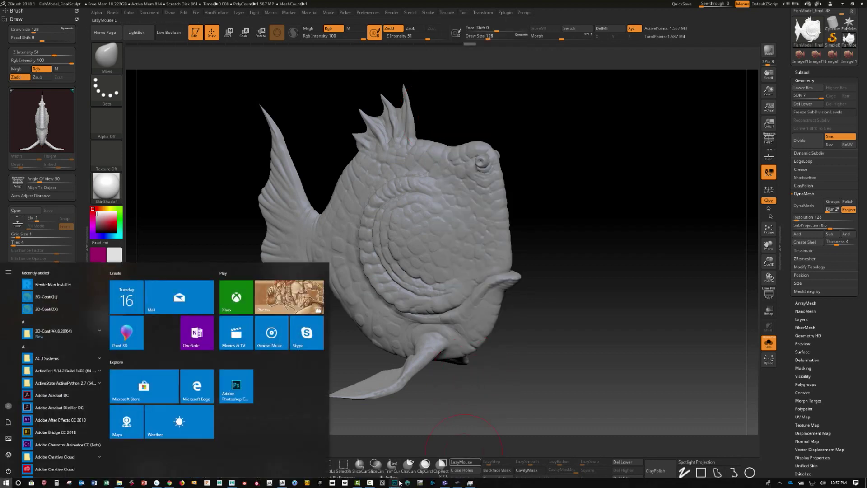
pyautogui.click(413, 459)
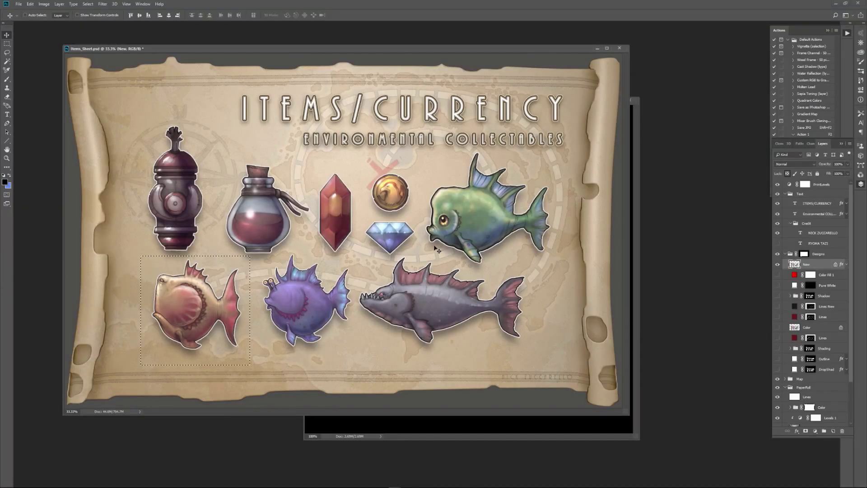
pyautogui.click(19, 4)
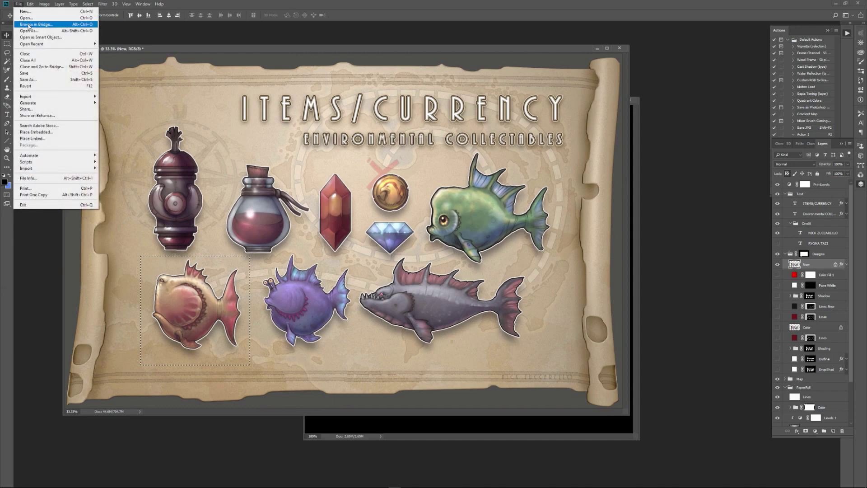
pyautogui.click(27, 18)
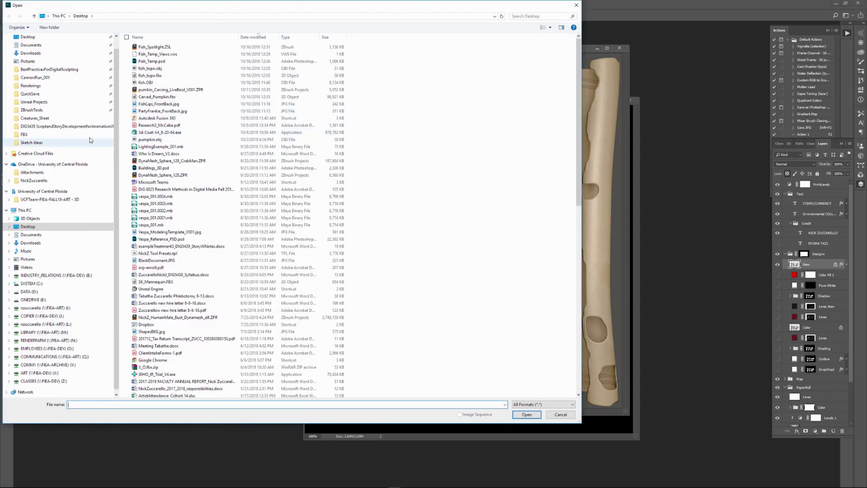
pyautogui.click(576, 5)
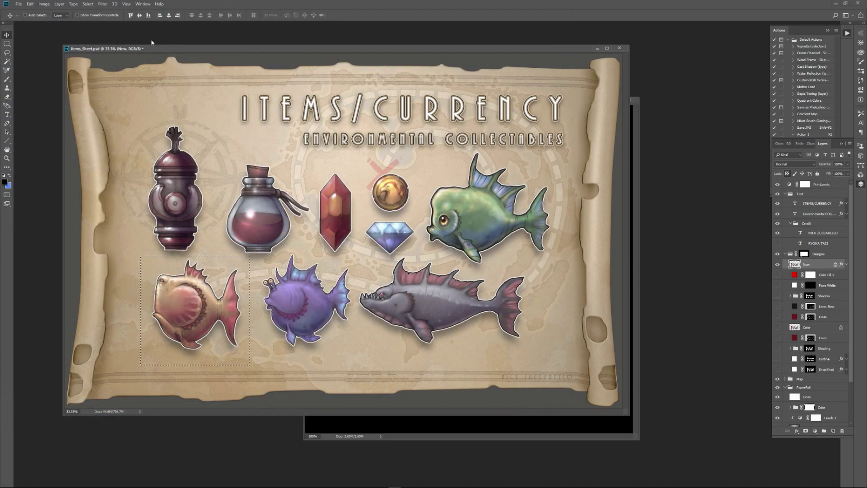
# - Open the recently used image Creatures_Sheet_V2_WEB.jpg
pyautogui.click(19, 4)
pyautogui.moveTo(54, 44)
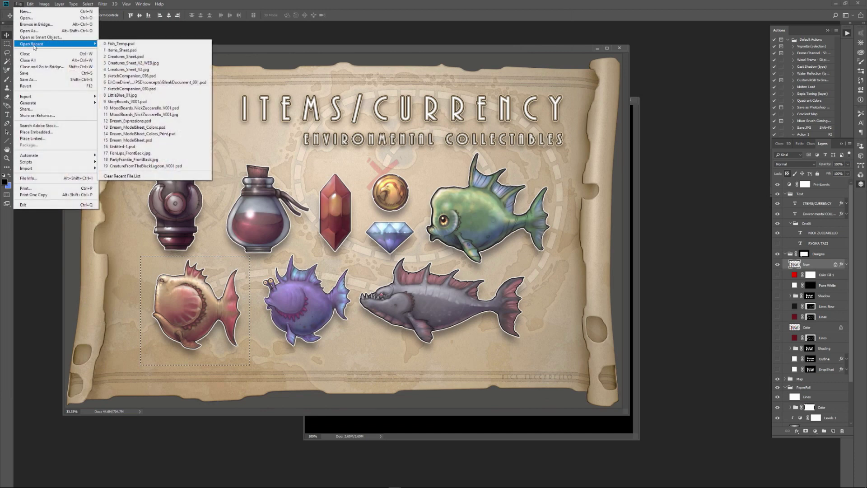
pyautogui.click(160, 63)
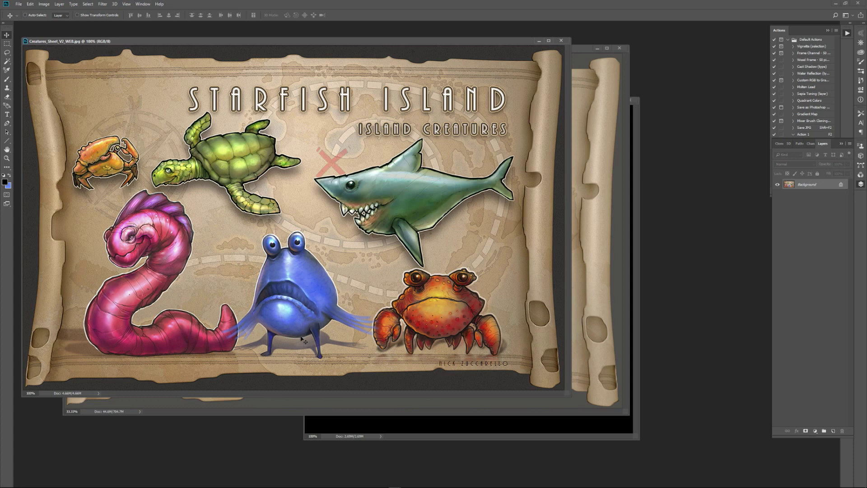
# - Select a square area around the blue fish creature with the Rectangular Marquee and nudge the selection slightly upward
pyautogui.press('m')
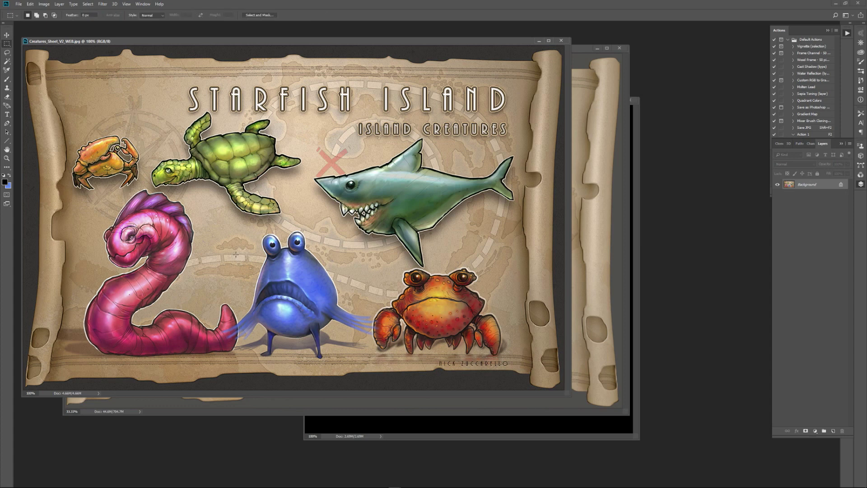
pyautogui.keyDown('shift'); pyautogui.moveTo(220, 224); pyautogui.dragTo(380, 397); pyautogui.keyUp('shift')
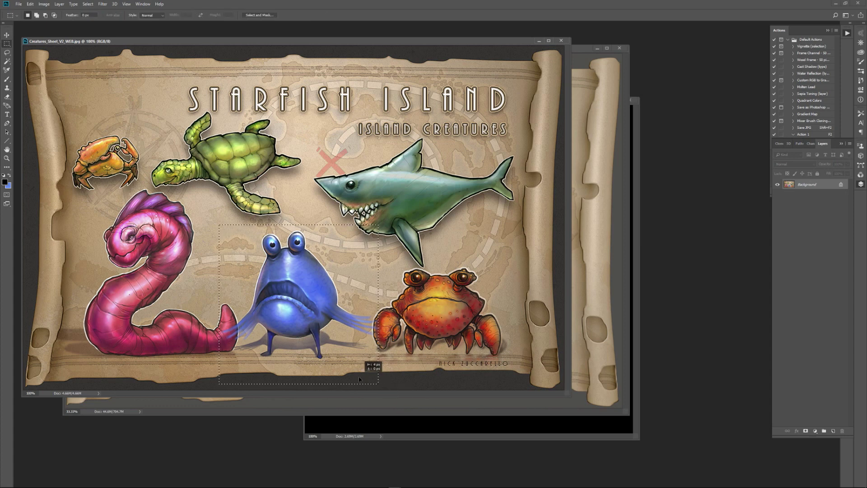
pyautogui.press('Up')
pyautogui.press('Up')
pyautogui.press('Up')
pyautogui.press('Up')
pyautogui.press('Up')
pyautogui.press('Up')
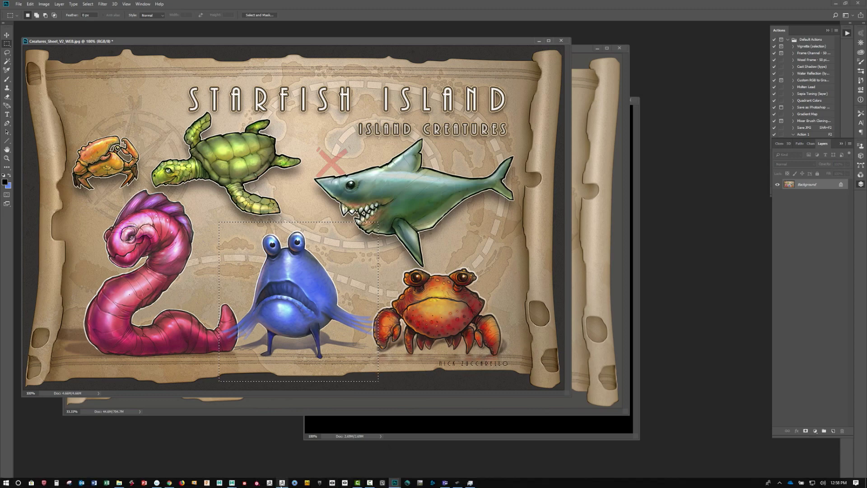
# - Switch back to ZBrush, frame the fish sculpt in the view, and turn it to examine its opposite side
pyautogui.click(283, 482)
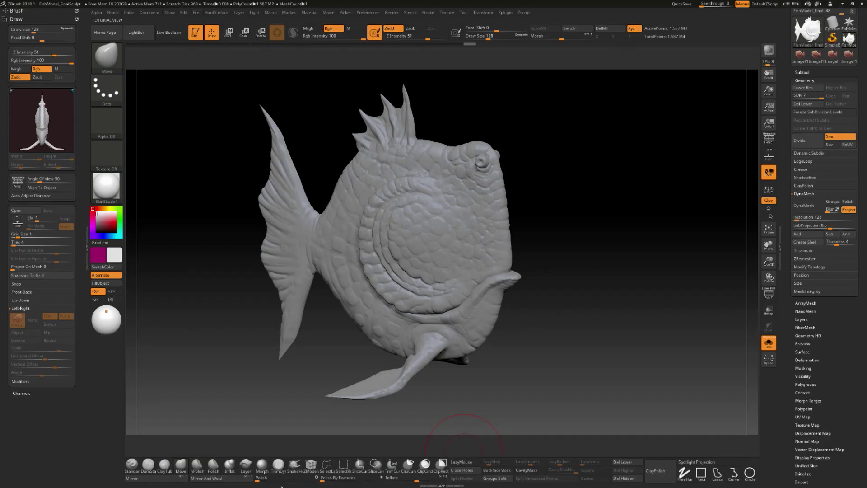
pyautogui.click(446, 12)
pyautogui.click(447, 13)
pyautogui.moveTo(599, 278)
pyautogui.mouseDown()
pyautogui.moveTo(608, 295)
pyautogui.moveTo(584, 304)
pyautogui.moveTo(589, 316)
pyautogui.moveTo(608, 288)
pyautogui.moveTo(632, 296)
pyautogui.moveTo(601, 298)
pyautogui.moveTo(652, 293)
pyautogui.moveTo(645, 312)
pyautogui.mouseUp()
pyautogui.press('f')
pyautogui.moveTo(653, 326)
pyautogui.mouseDown()
pyautogui.moveTo(641, 324)
pyautogui.moveTo(653, 308)
pyautogui.mouseUp()
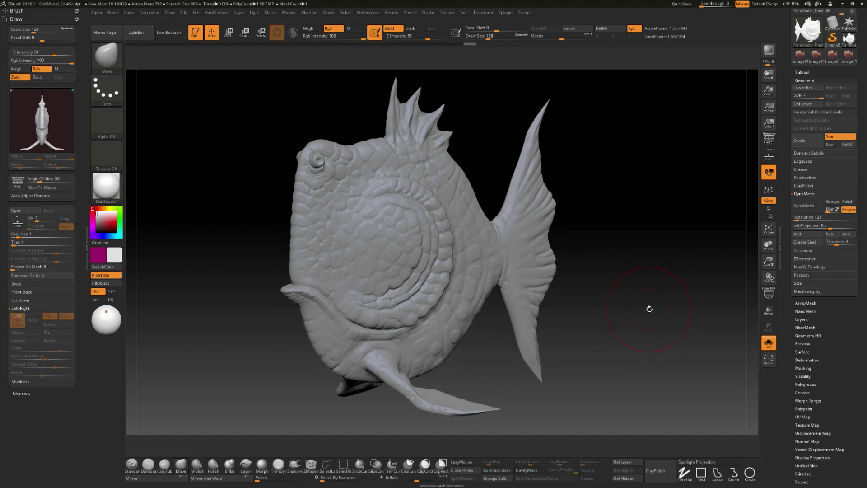